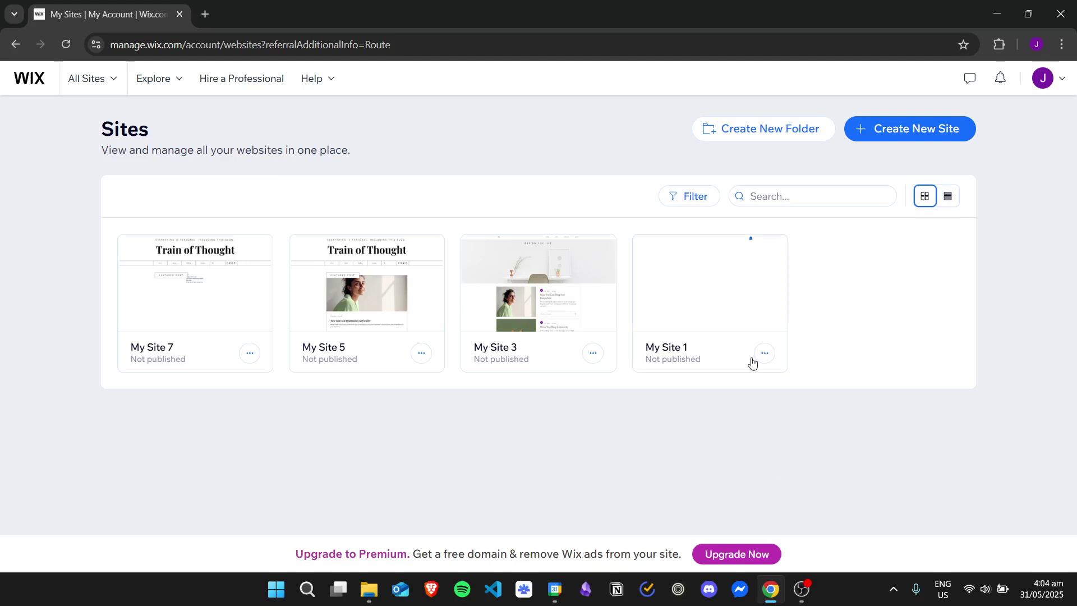
Open My Site 3, the Design for Life blog template, for editing from the Sites dashboard
click(572, 287)
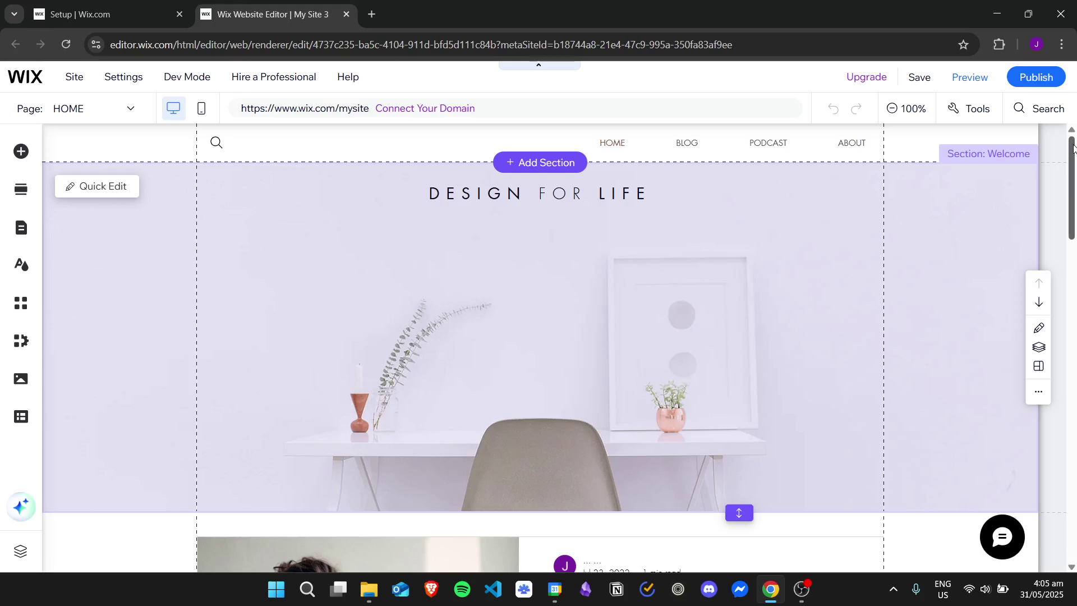
mouse_move(1071, 145)
mouse_down()
mouse_move(1071, 387)
mouse_move(1071, 135)
mouse_move(1071, 465)
mouse_move(1071, 396)
mouse_up()
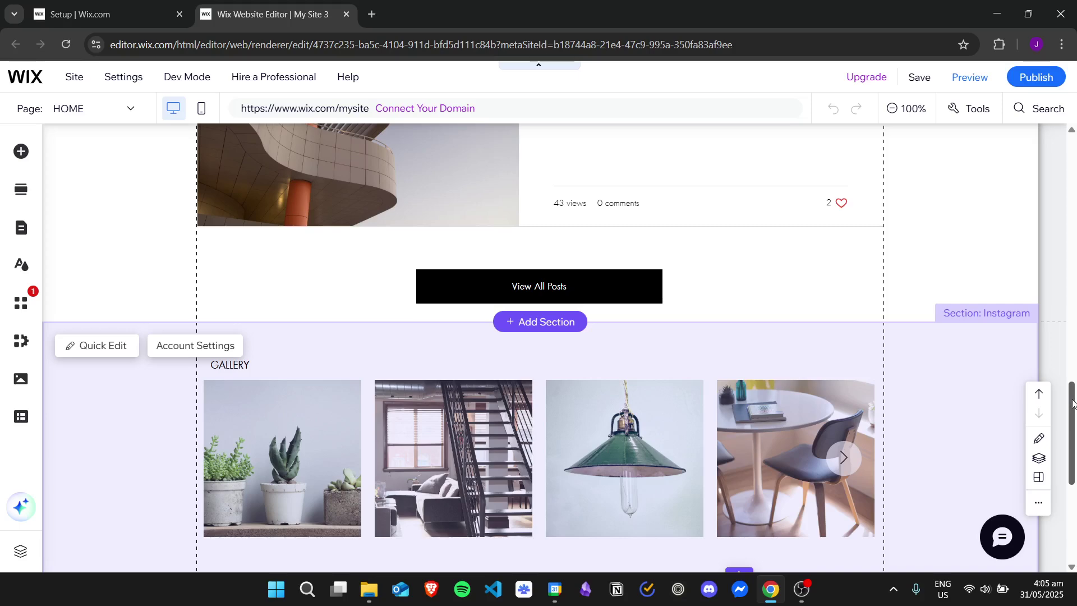
drag(1073, 404, 1072, 413)
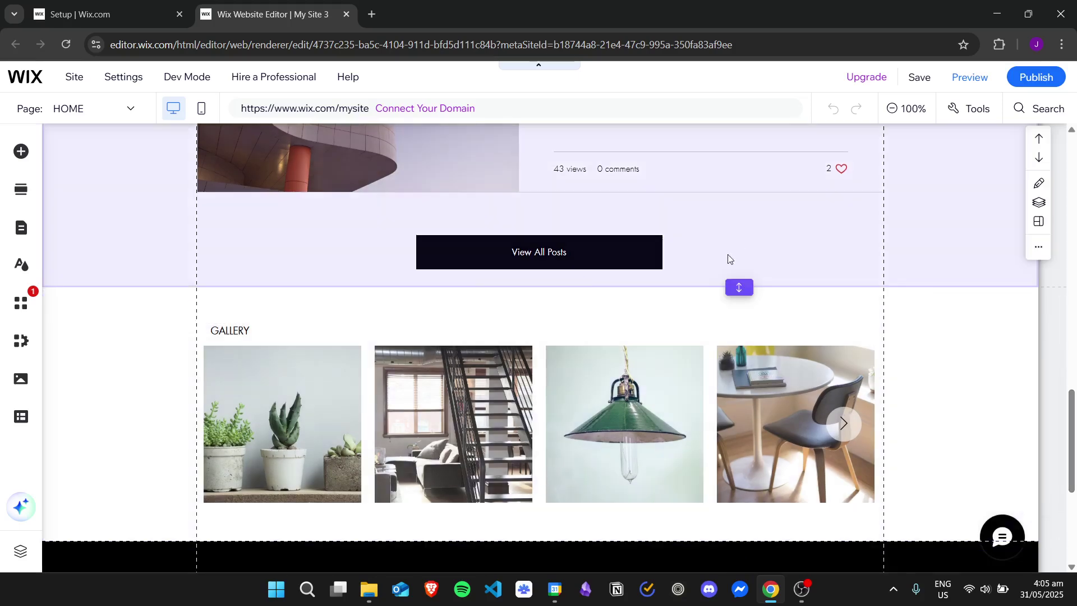
mouse_move(547, 404)
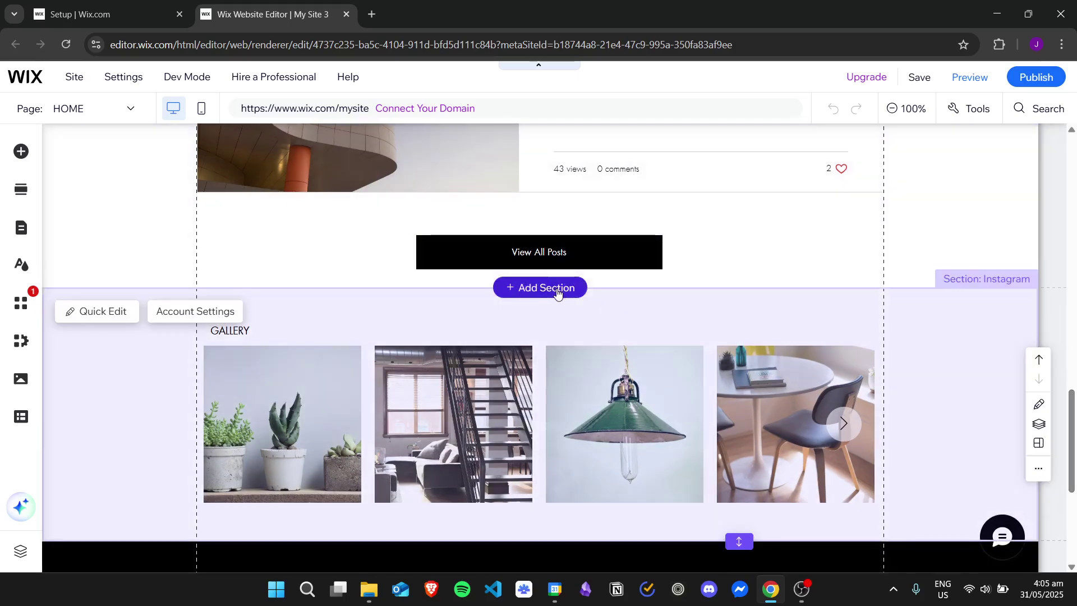
Insert an empty section below View All Posts, above the Gallery section
click(566, 293)
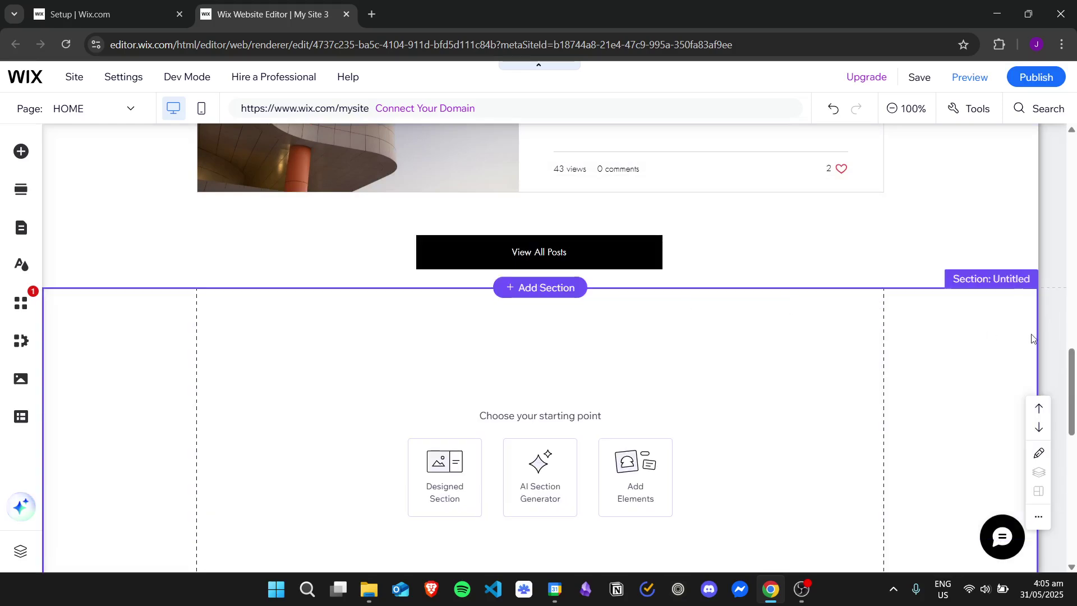
drag(1072, 370, 1072, 400)
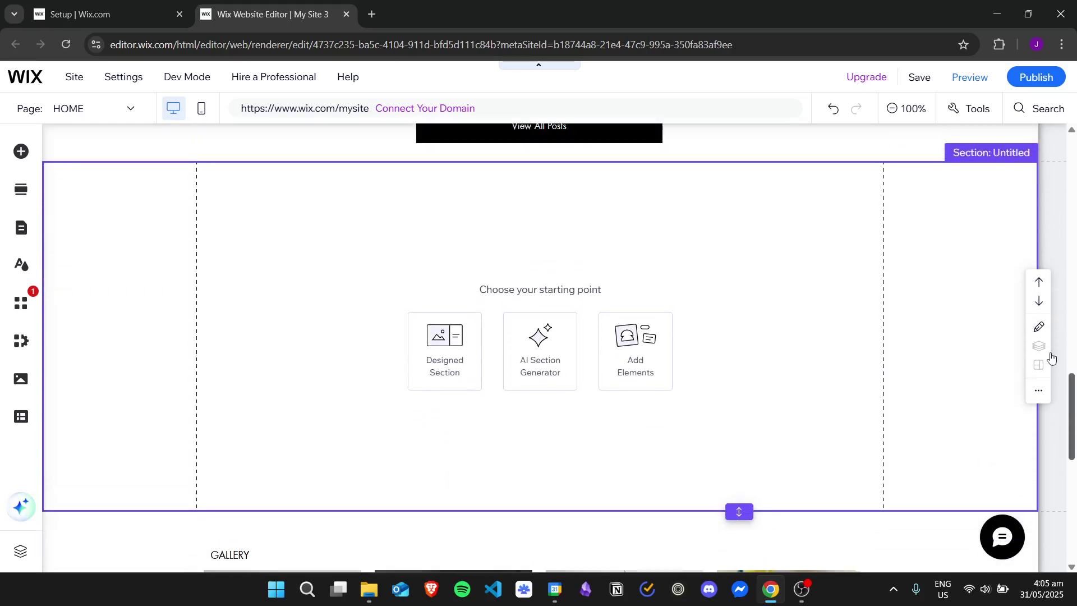
Add the Impressive Interactive Section app from Add Elements' Related Apps
click(21, 152)
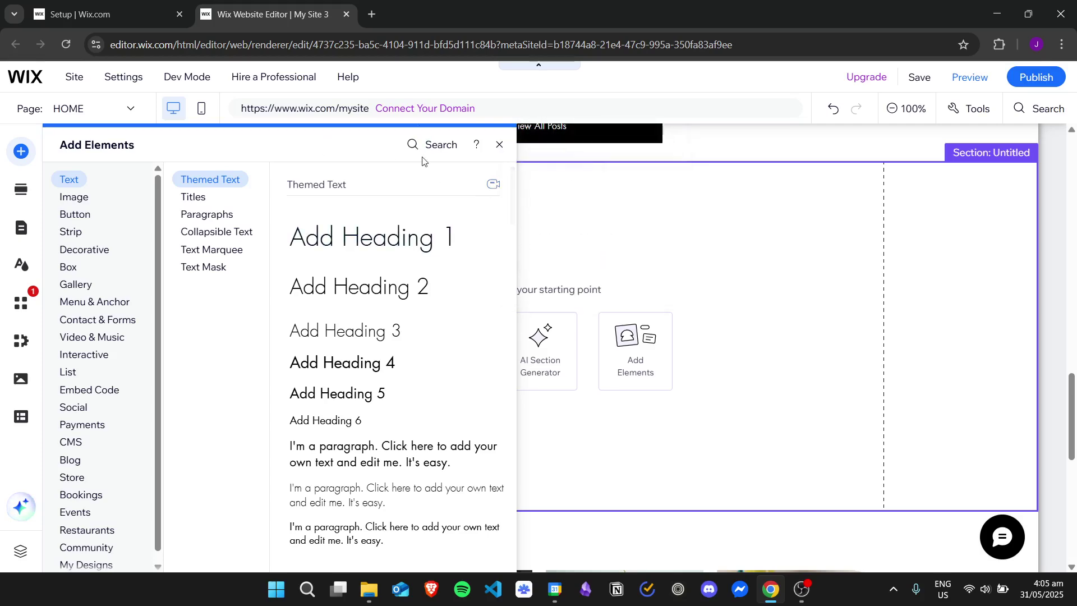
mouse_move(512, 178)
mouse_down()
mouse_move(516, 528)
mouse_move(508, 465)
mouse_up()
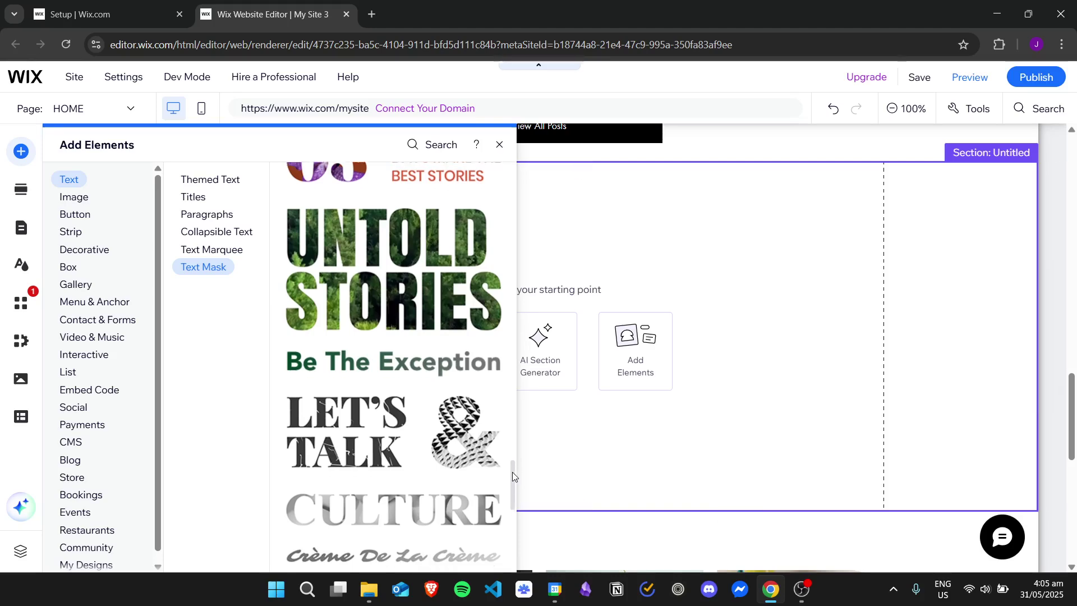
drag(512, 478, 513, 529)
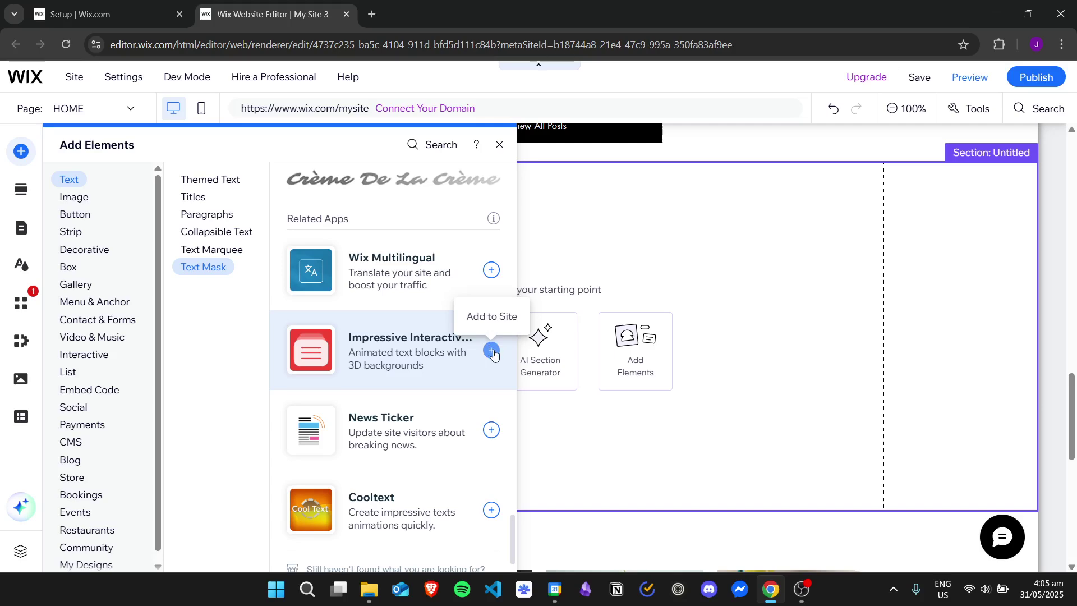
click(491, 351)
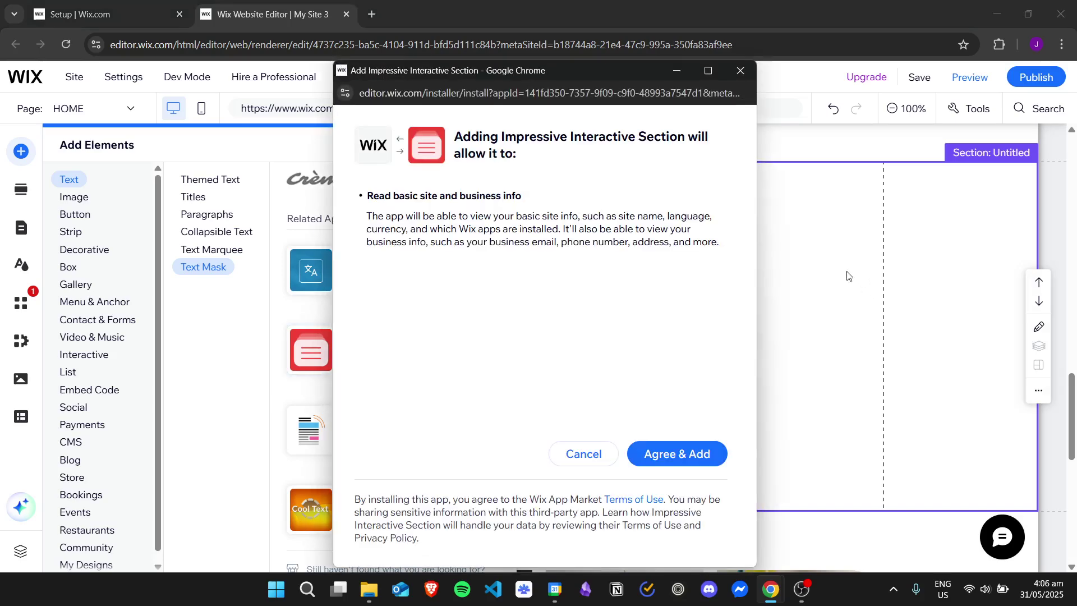
Approve the Impressive Interactive Section permissions with Agree & Add
drag(524, 75, 522, 56)
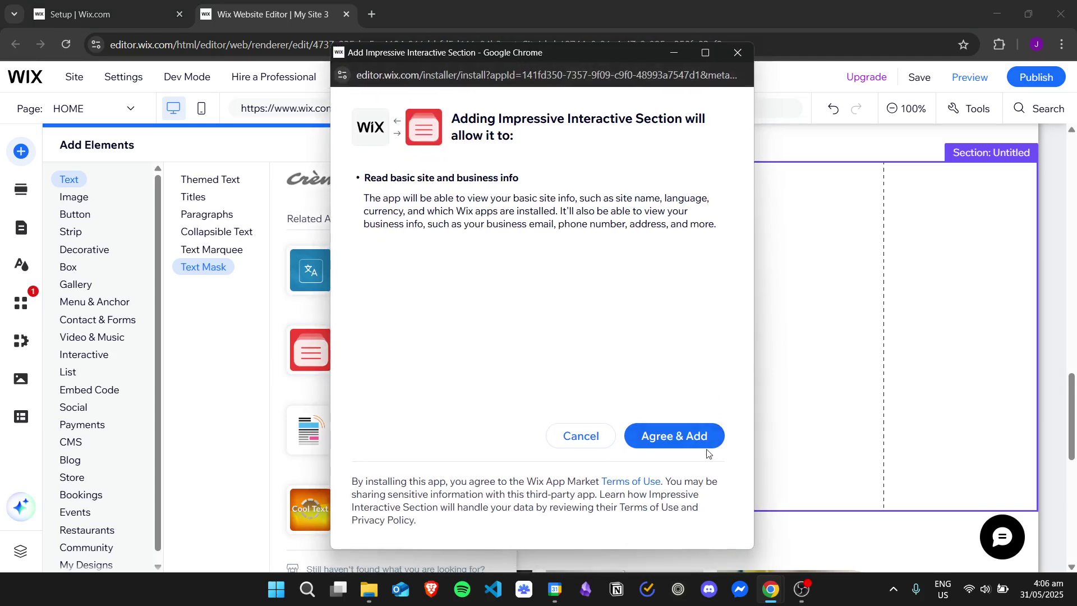
click(674, 436)
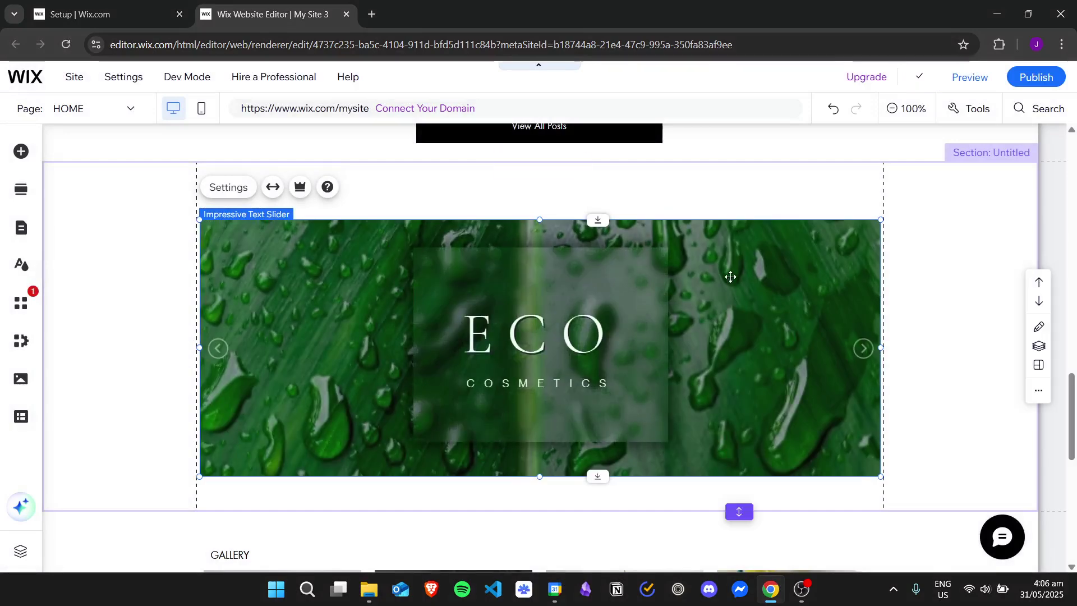
mouse_move(739, 496)
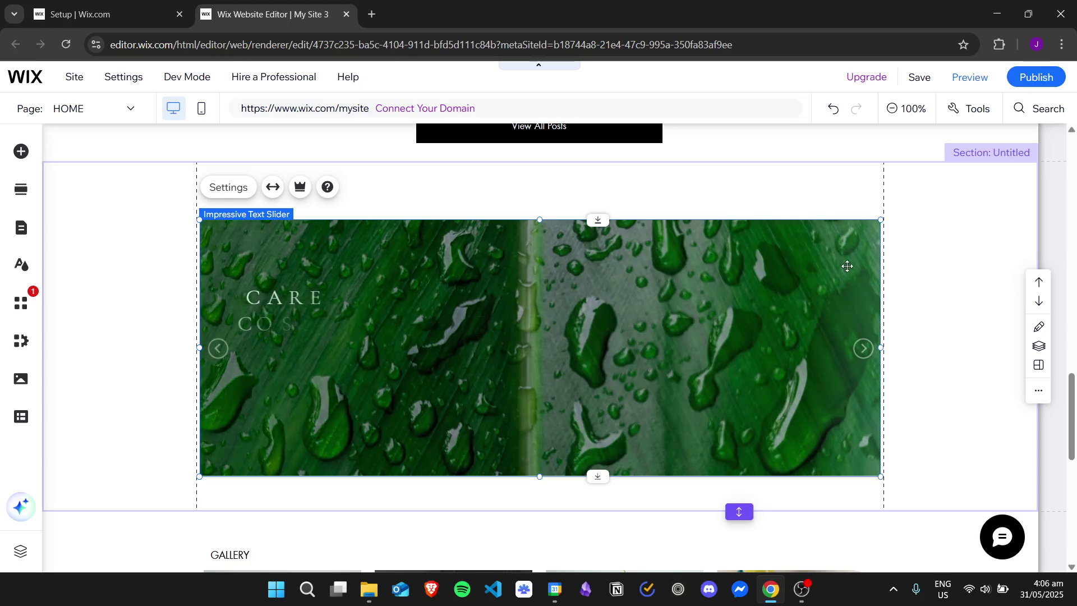
Stretch the Impressive Text Slider to full page width with zero margins
click(274, 187)
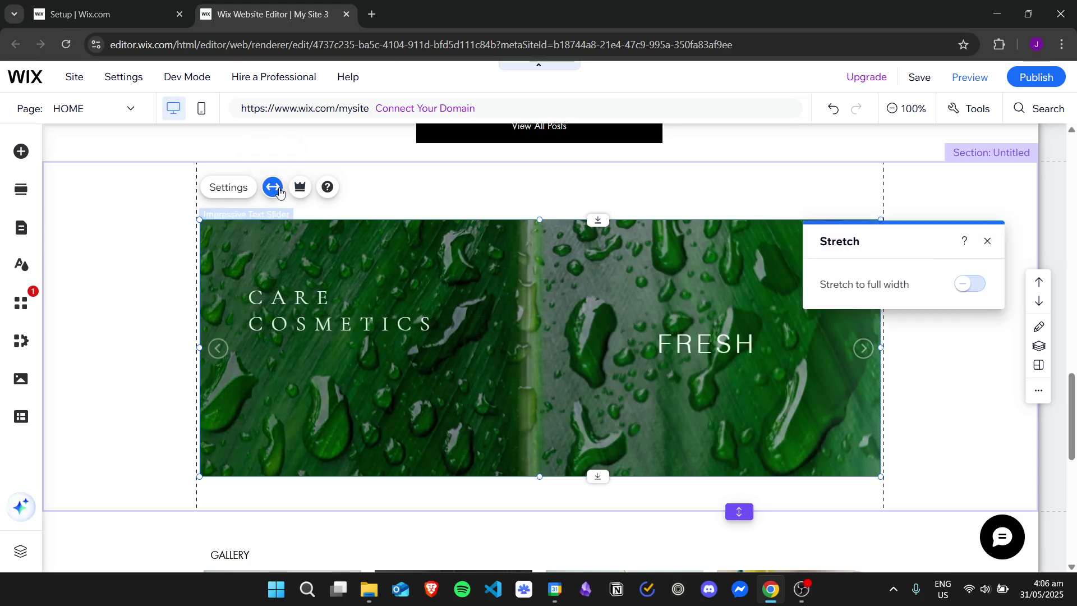
click(970, 283)
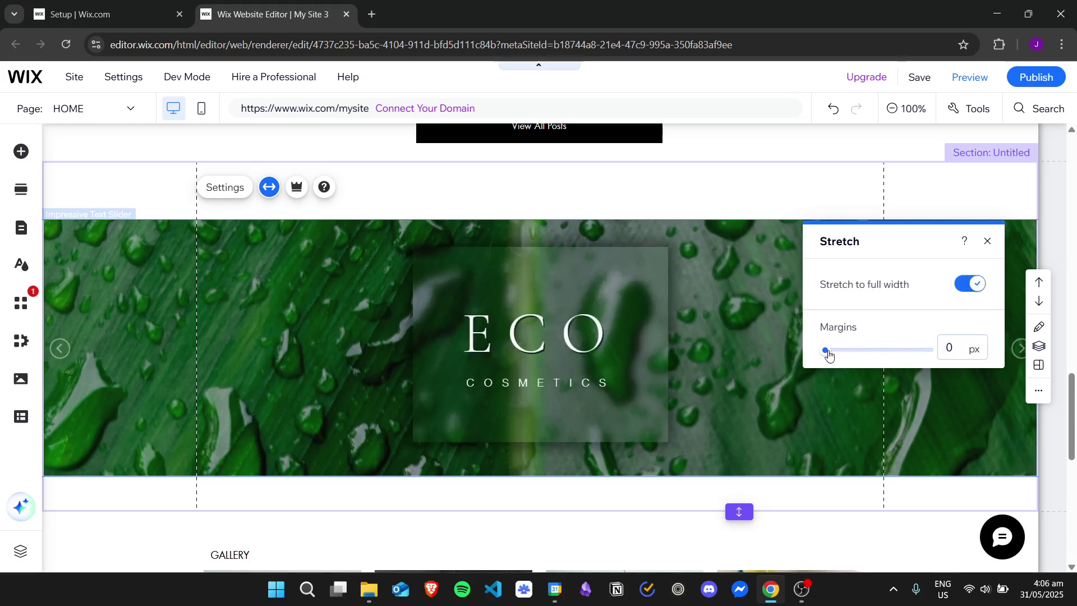
mouse_move(901, 236)
mouse_down()
mouse_move(791, 137)
mouse_move(798, 171)
mouse_up()
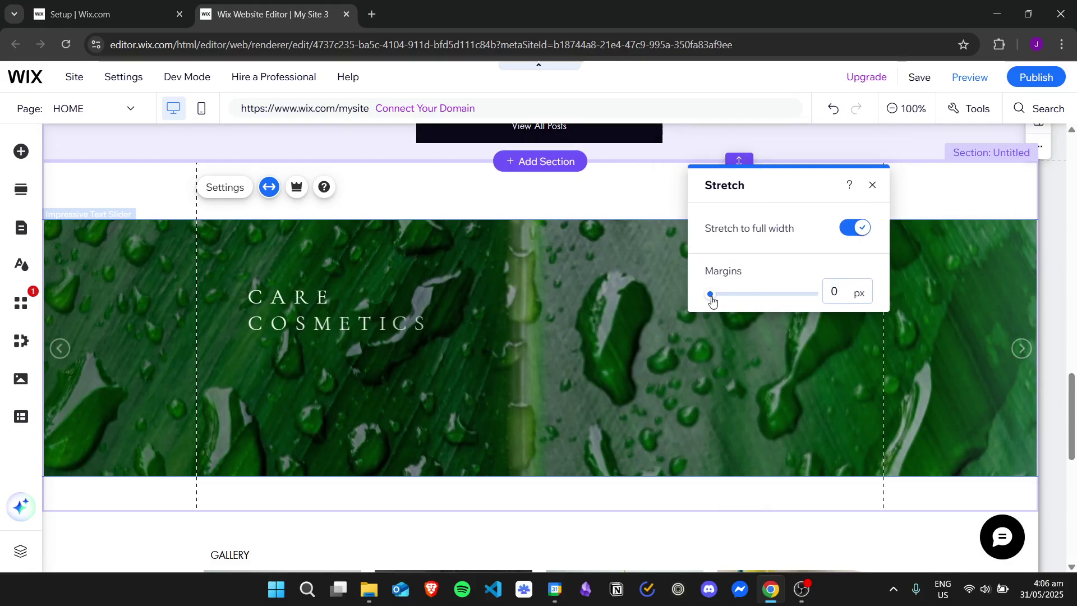
mouse_move(710, 292)
mouse_down()
mouse_move(781, 294)
mouse_move(710, 293)
mouse_up()
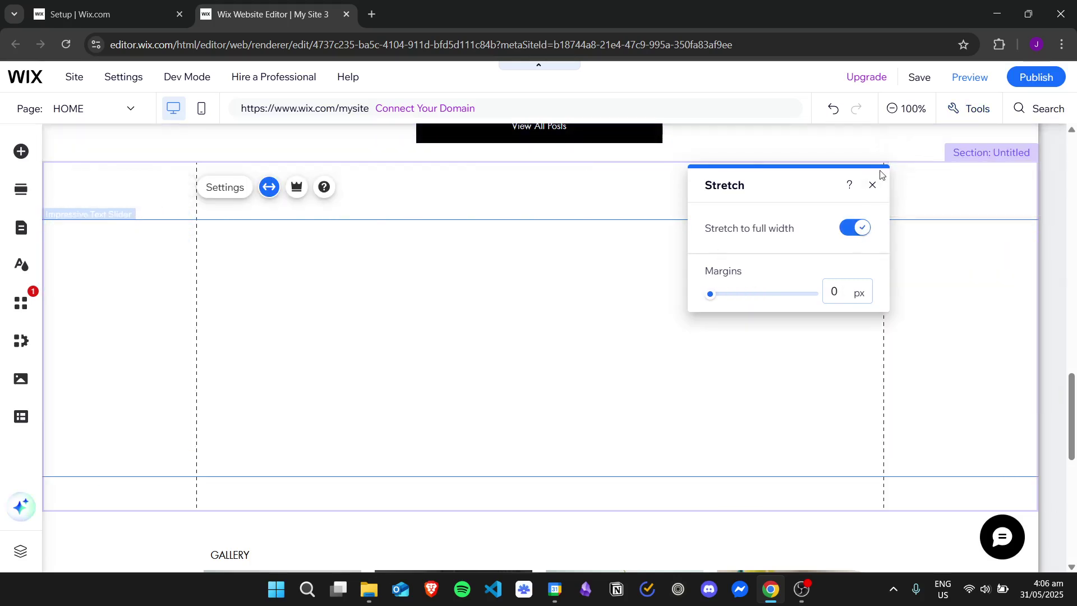
click(872, 185)
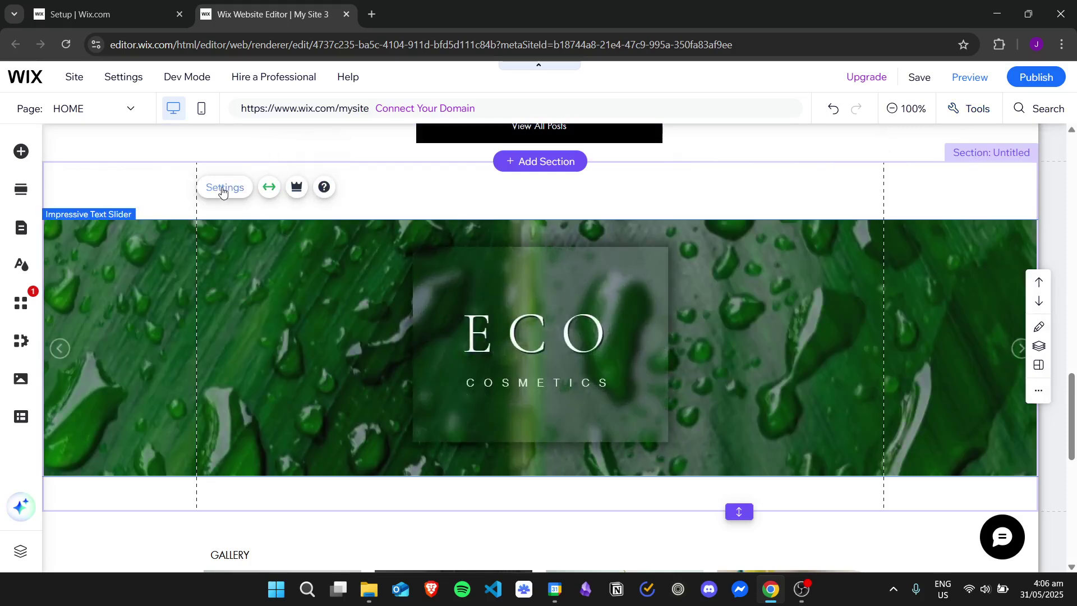
Edit the COSMETICS 1 slide from the slider's Slides settings
click(223, 187)
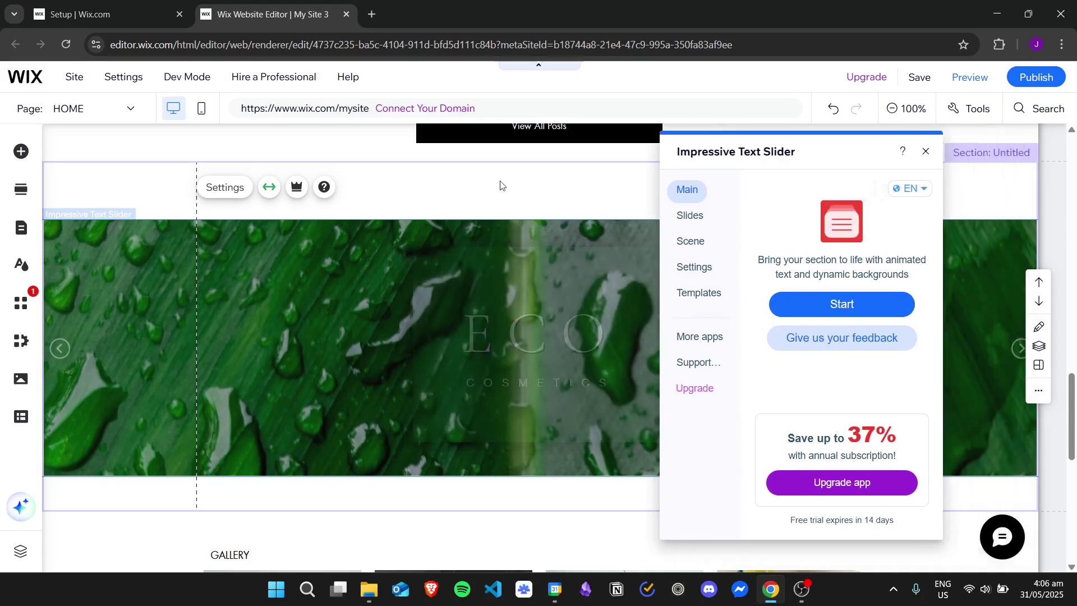
drag(839, 137, 933, 137)
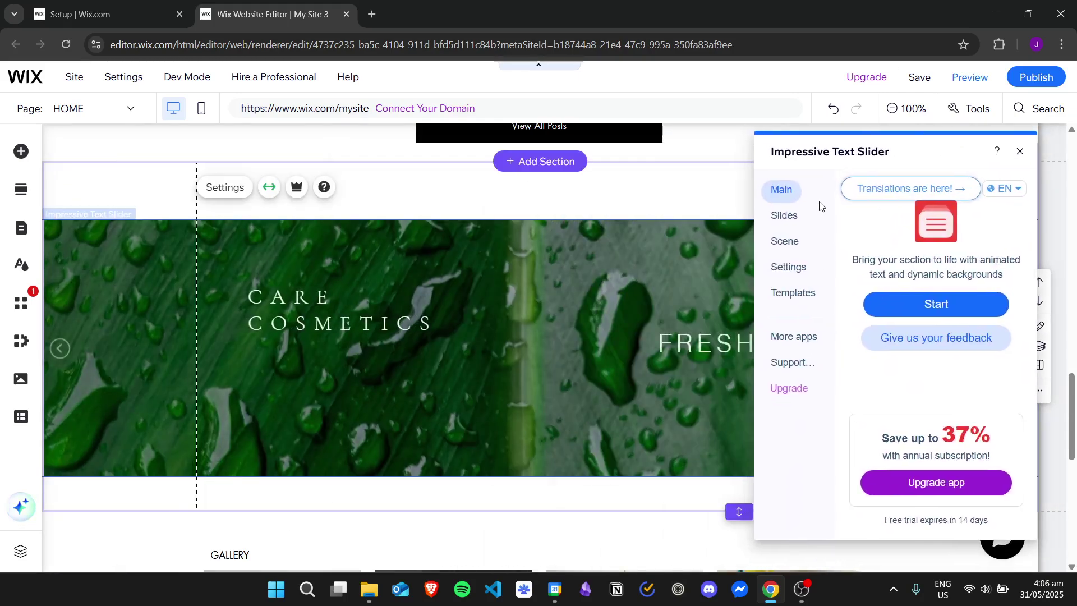
click(783, 215)
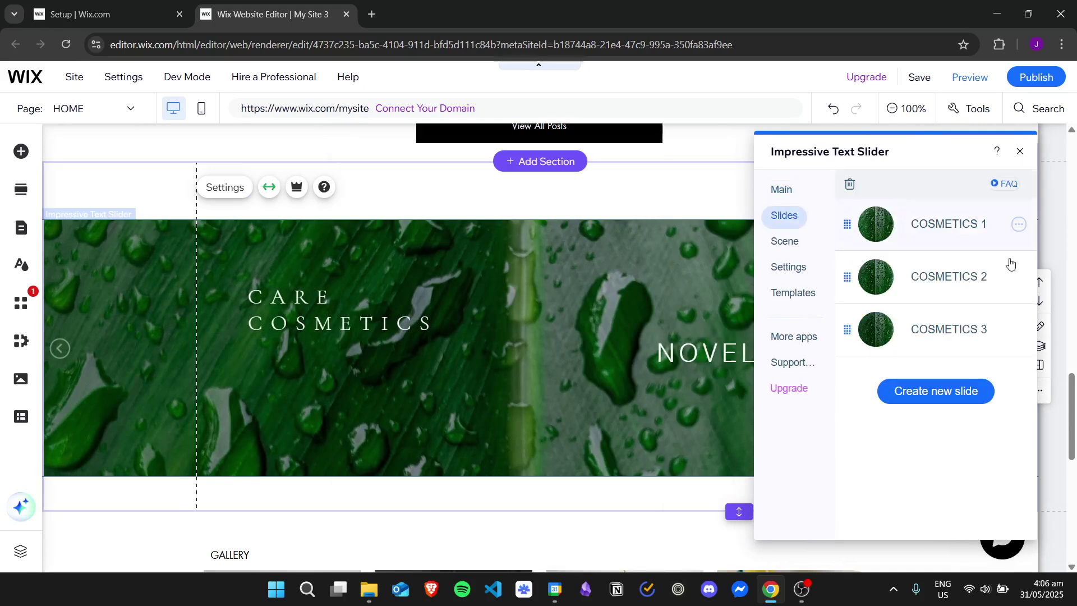
drag(907, 133, 971, 170)
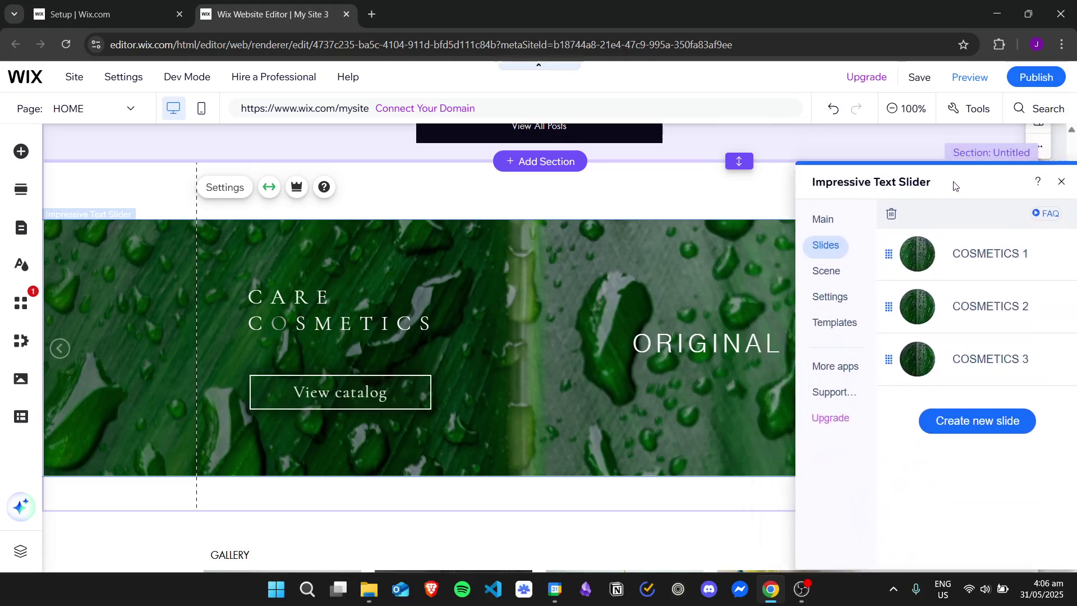
mouse_move(971, 170)
mouse_down()
mouse_move(178, 193)
mouse_move(924, 160)
mouse_up()
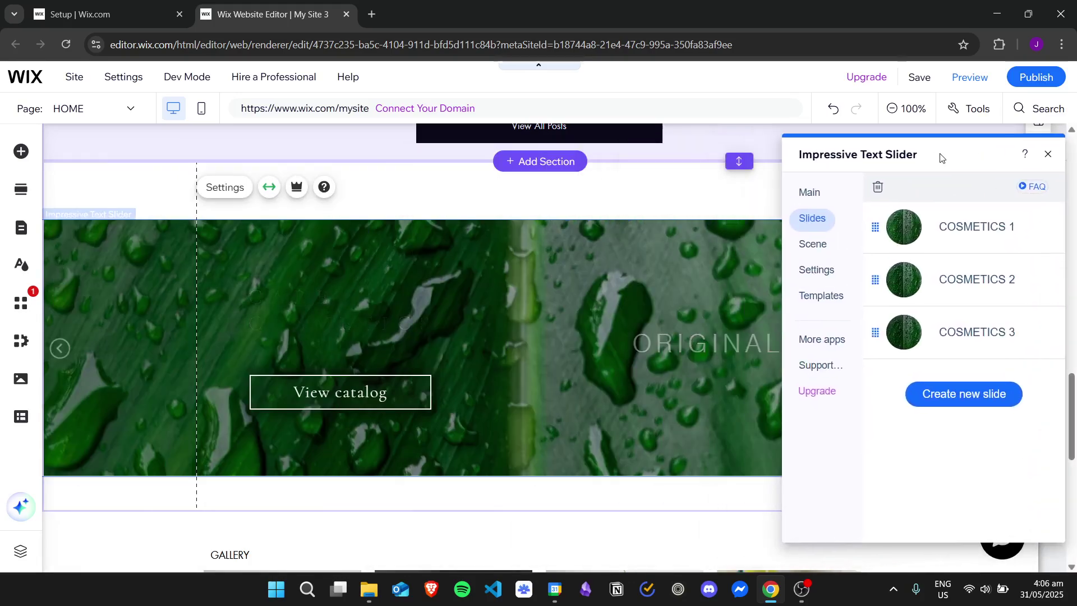
mouse_move(959, 229)
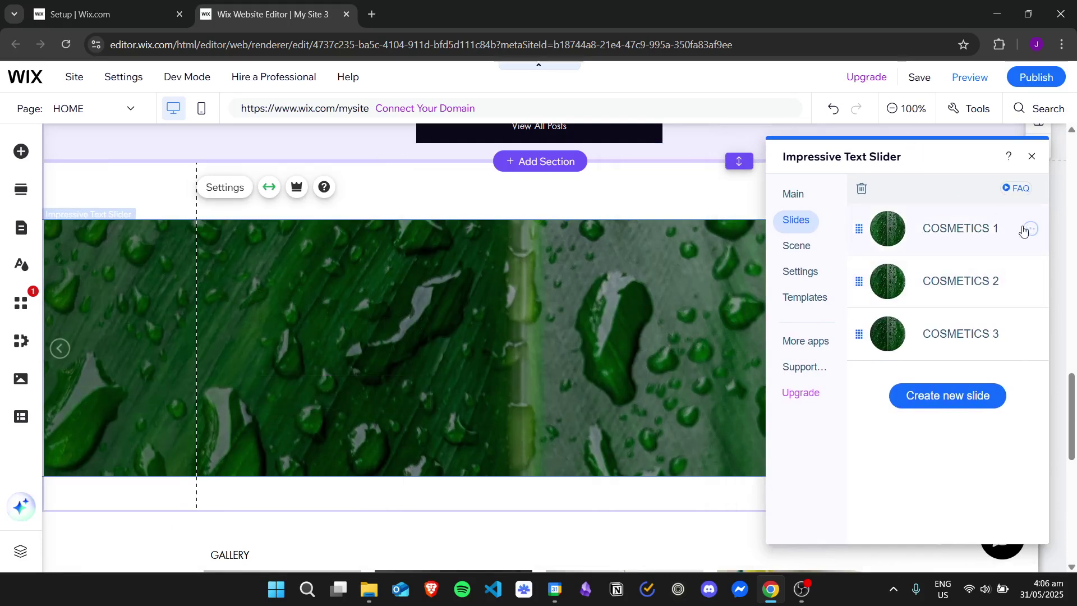
click(1031, 229)
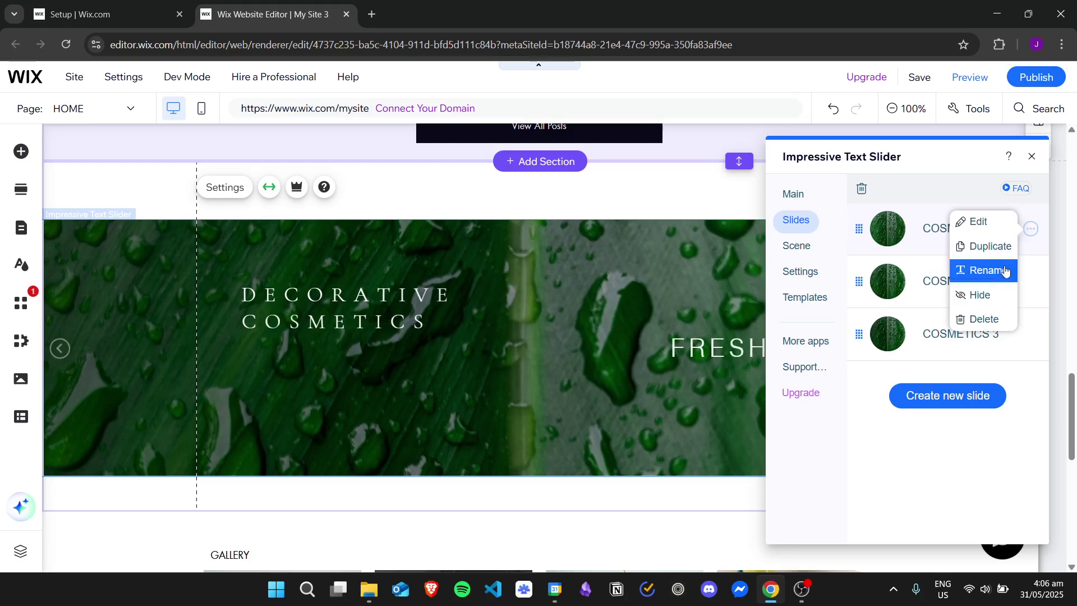
click(978, 222)
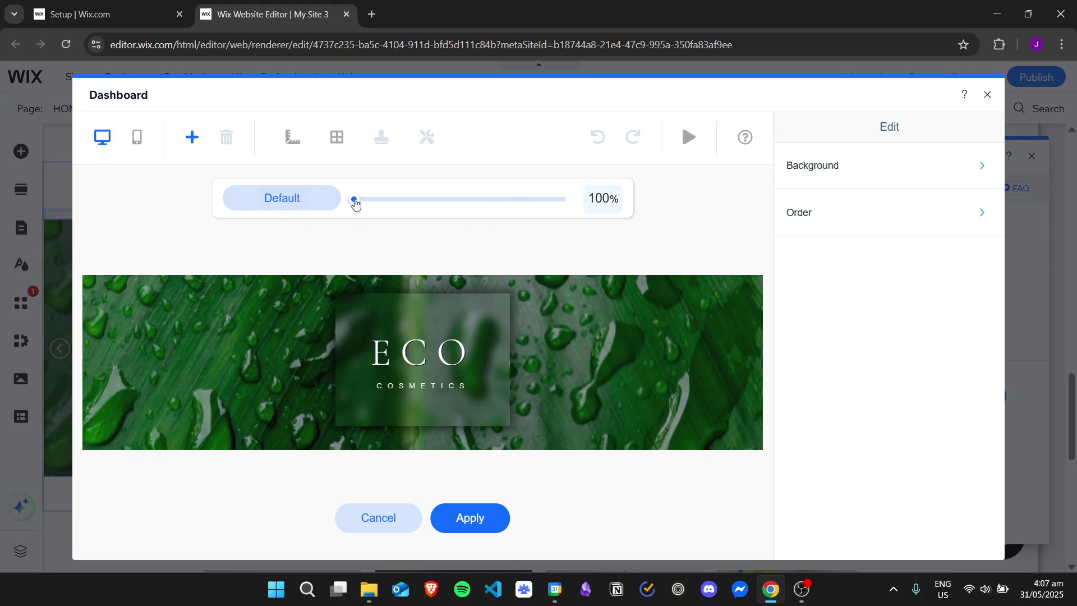
Give the text panel a solid colour background at 47% opacity
mouse_move(355, 200)
mouse_down()
mouse_move(366, 200)
mouse_move(337, 201)
mouse_up()
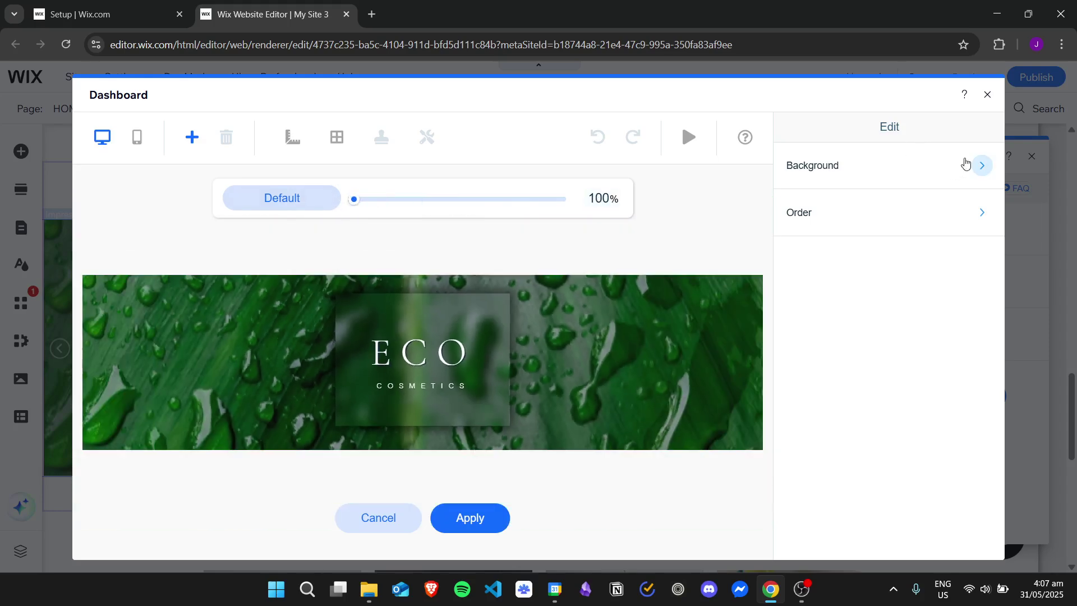
click(966, 164)
click(904, 163)
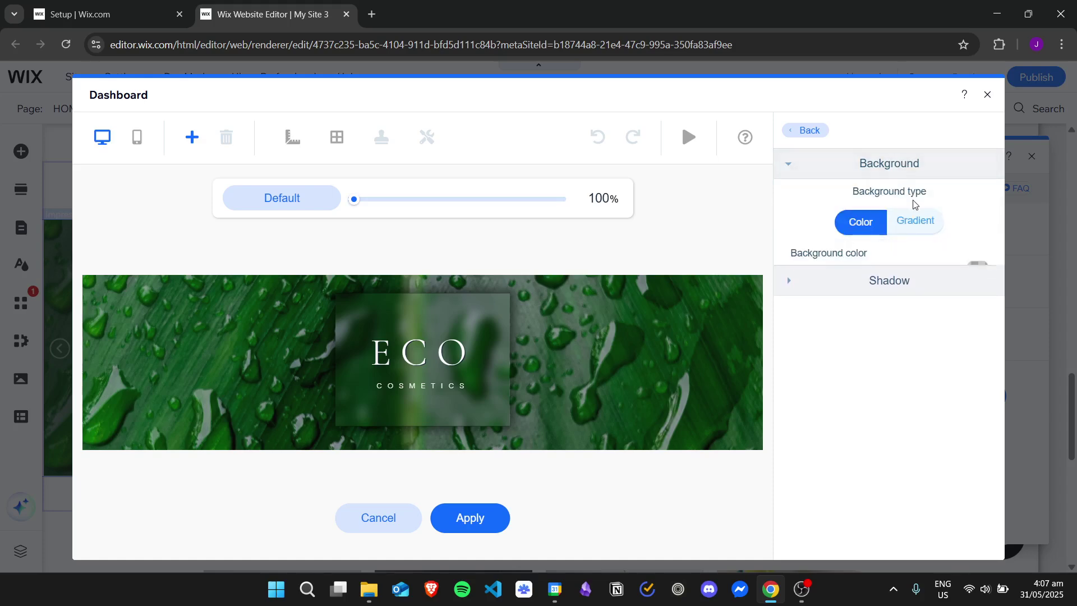
click(914, 221)
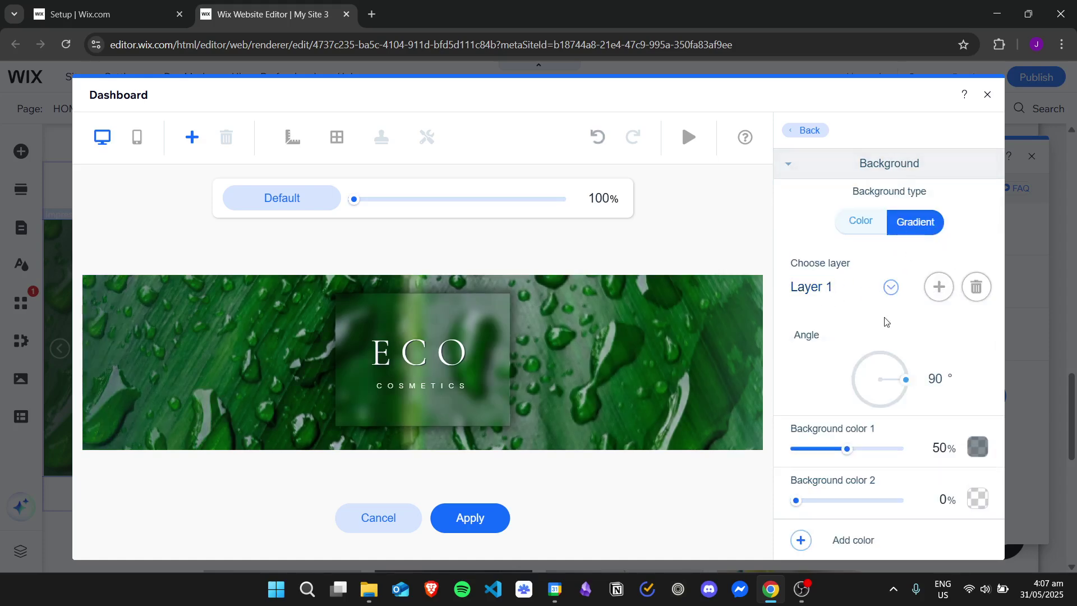
drag(857, 364, 879, 354)
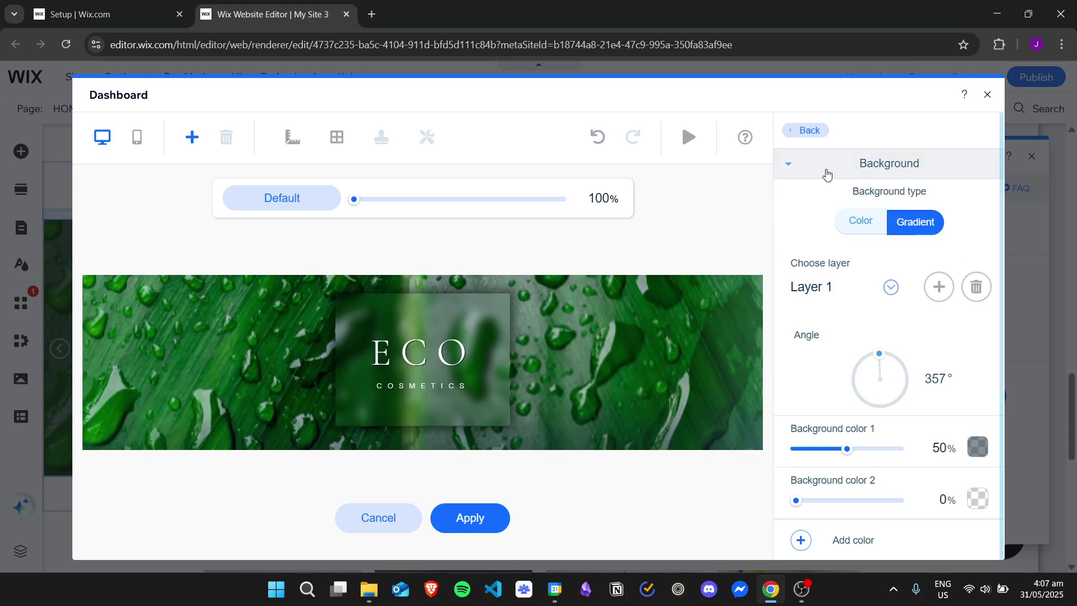
click(825, 169)
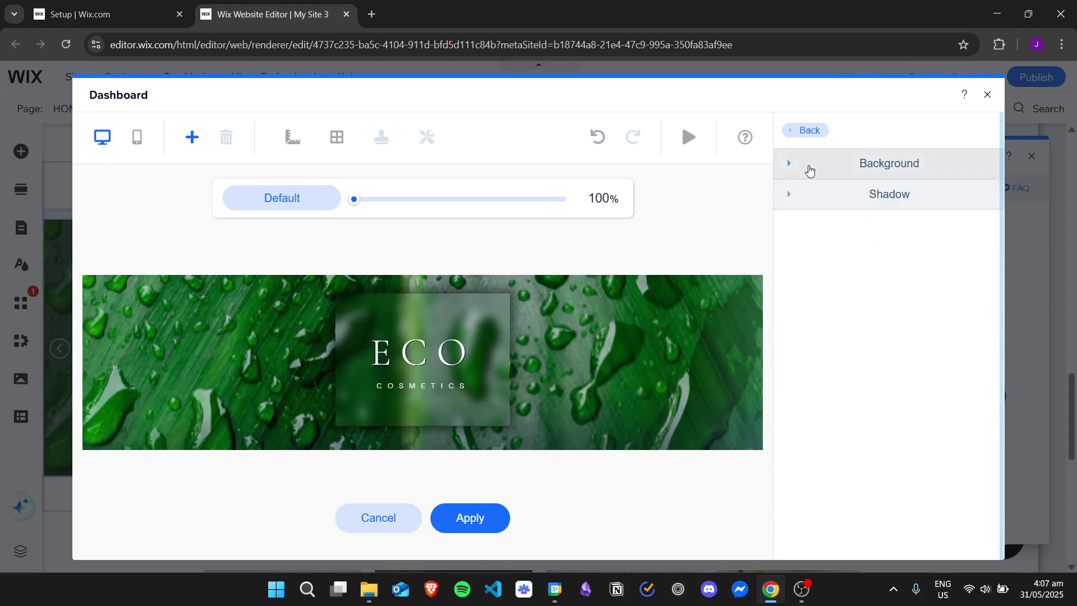
click(810, 168)
click(862, 222)
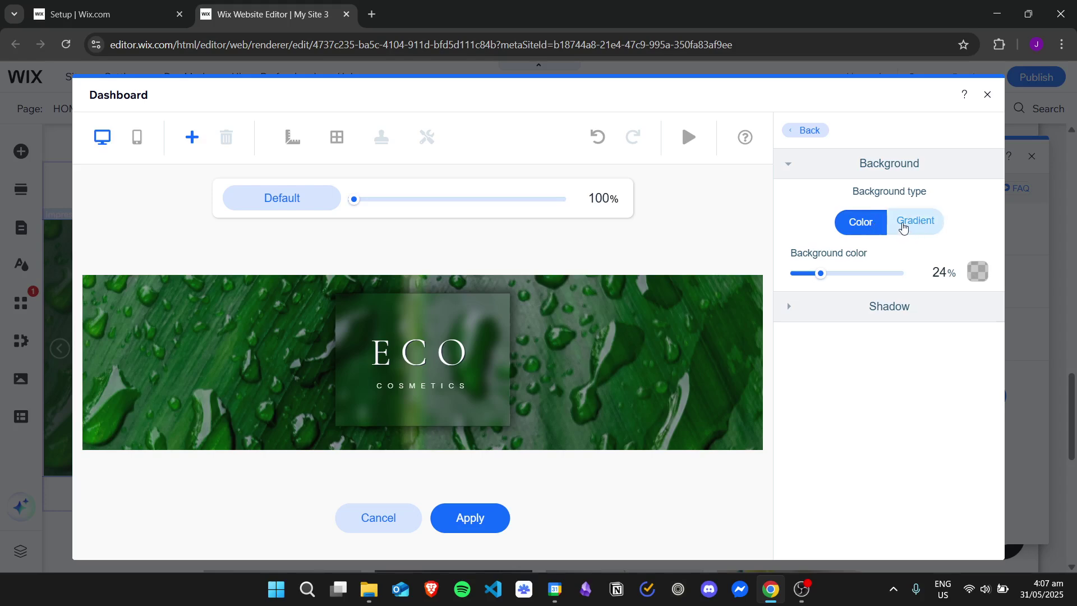
click(914, 221)
click(862, 222)
drag(822, 273, 849, 272)
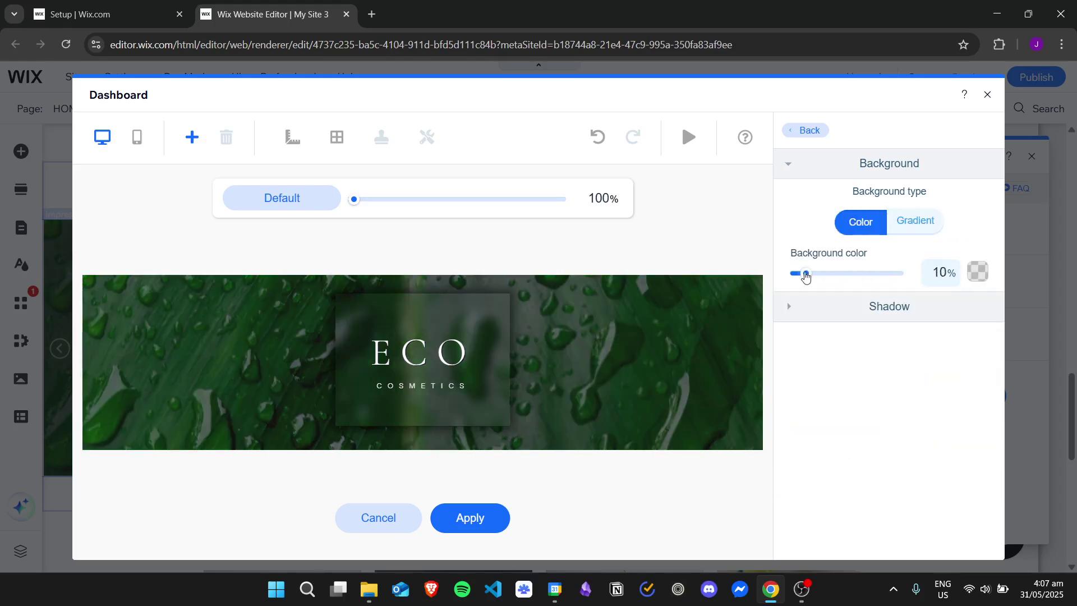
drag(801, 273, 844, 273)
Enable the text panel's shadow at a 40° angle and 7px size
click(889, 306)
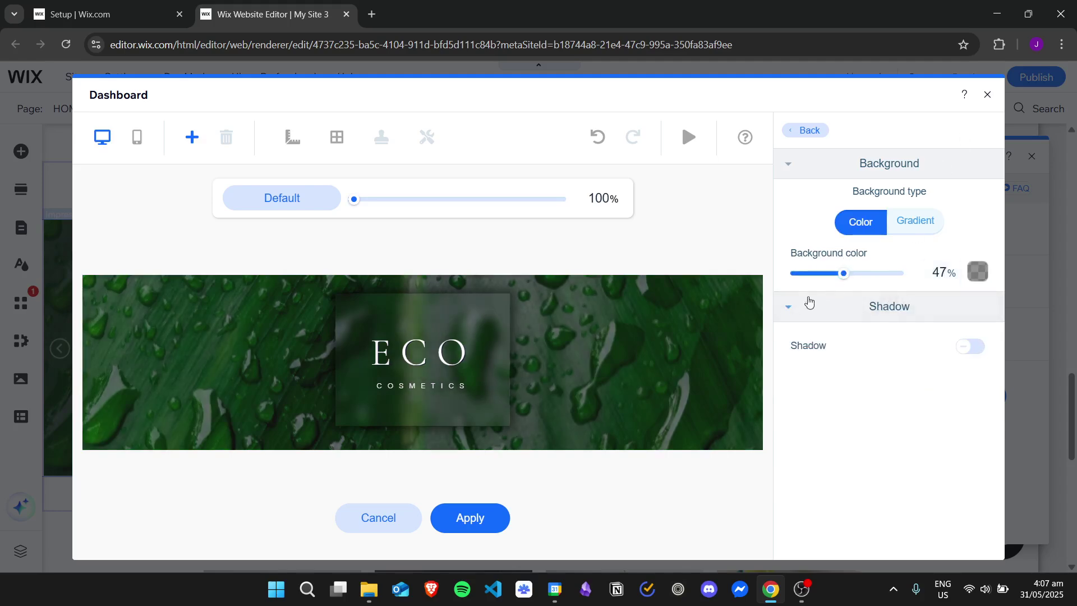
click(971, 345)
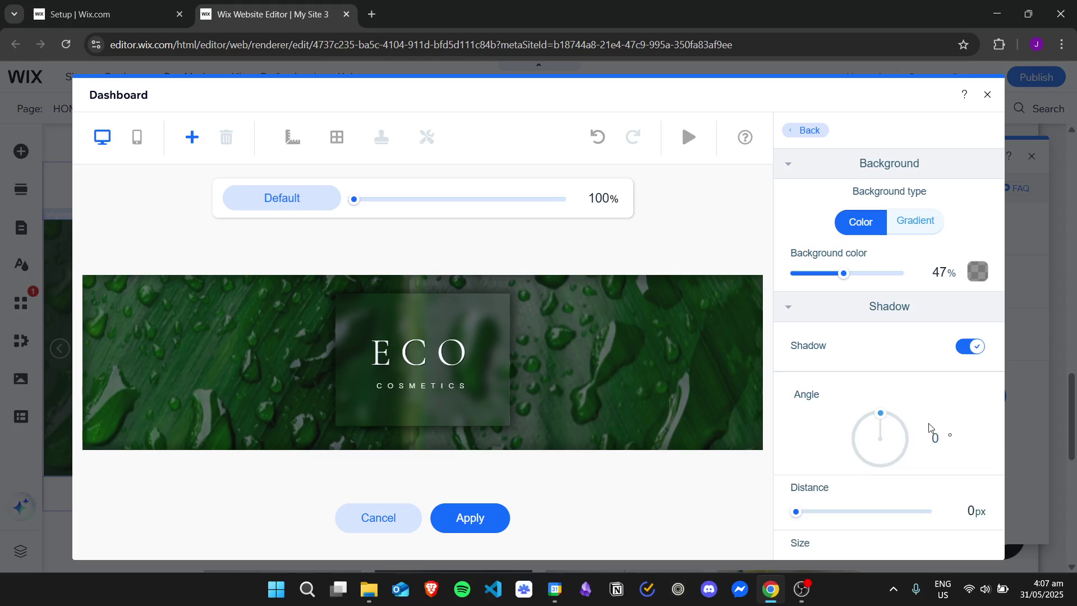
drag(900, 423, 898, 458)
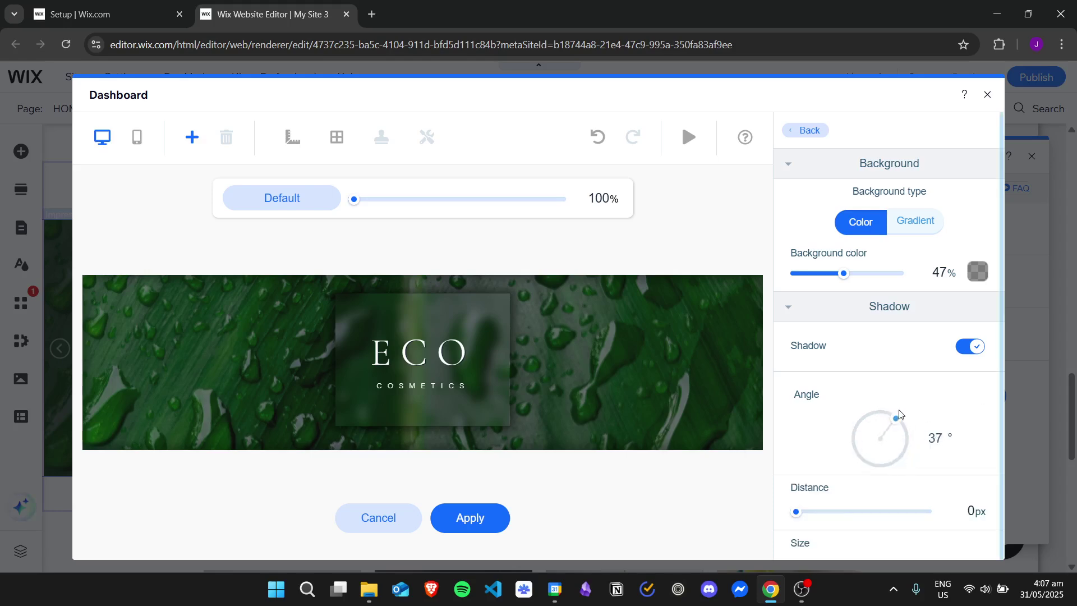
drag(900, 416, 896, 415)
click(841, 168)
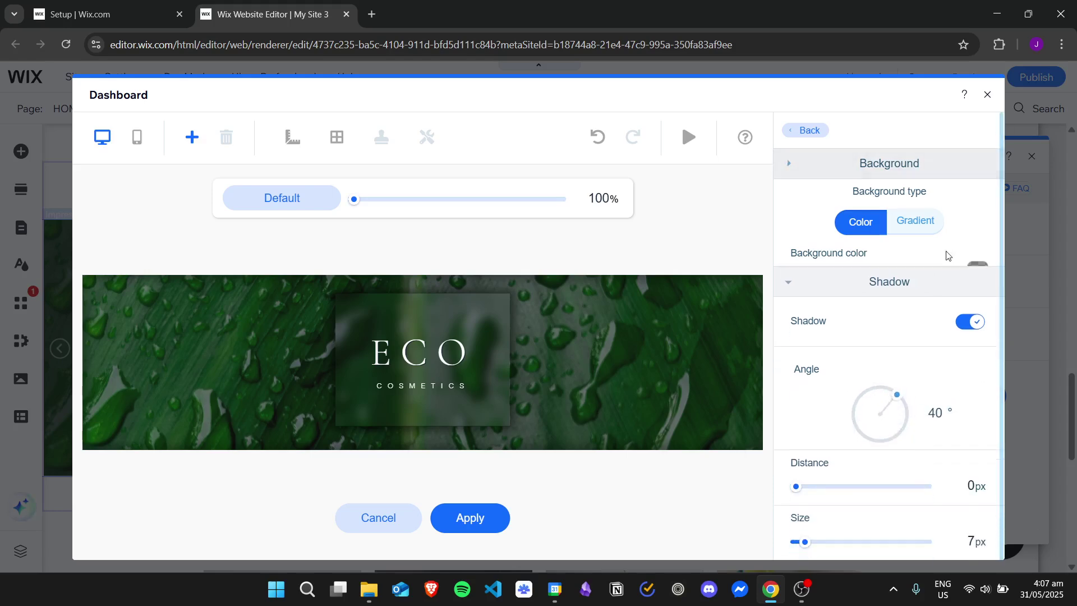
click(890, 194)
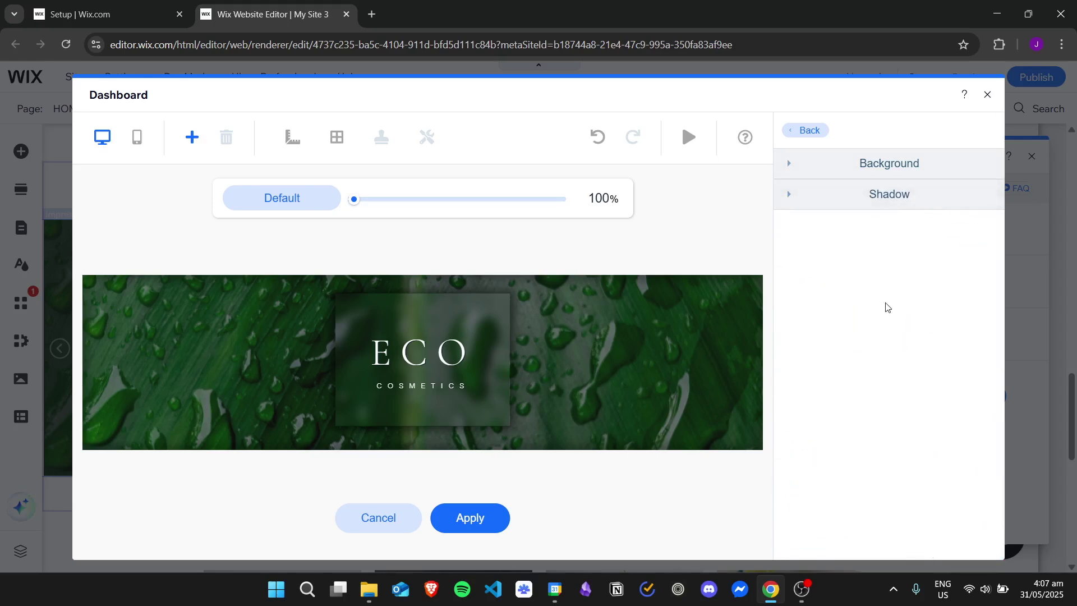
drag(355, 199, 392, 199)
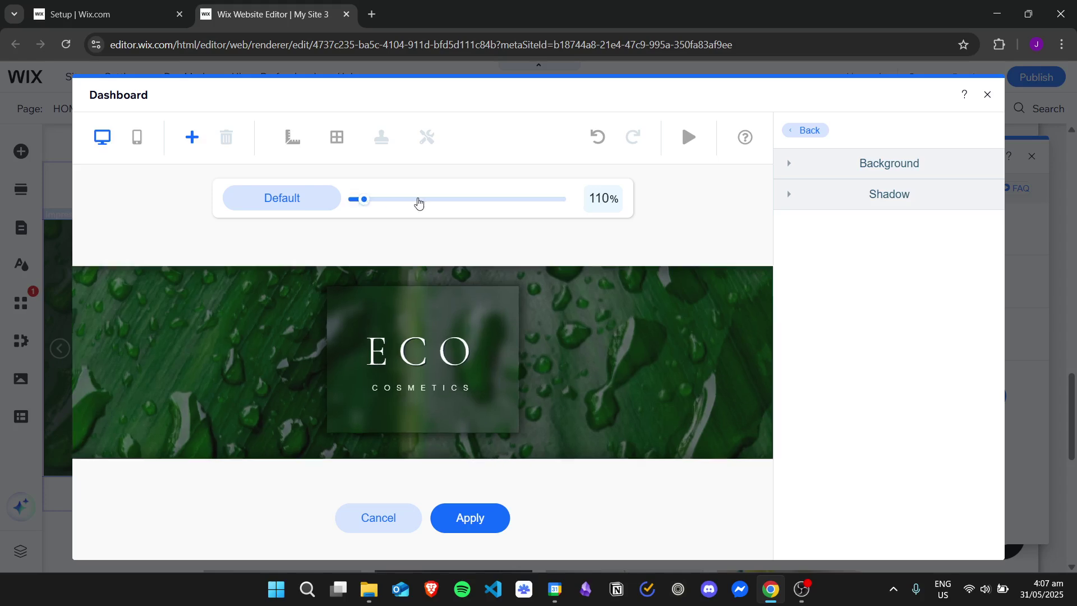
click(354, 199)
Replace the ECO headline wording with SAMPLE
click(448, 347)
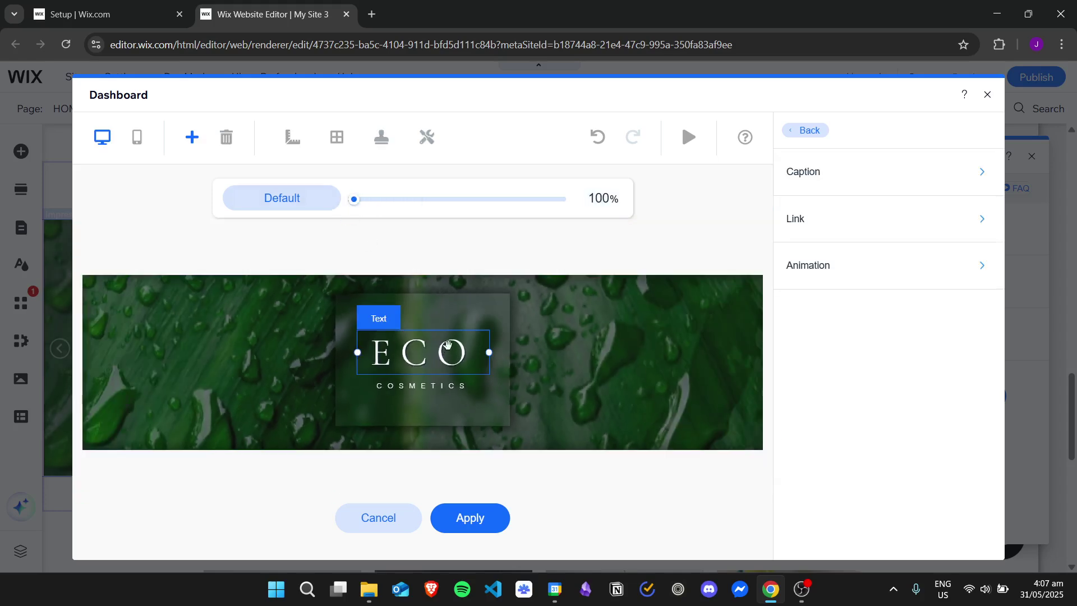
click(866, 179)
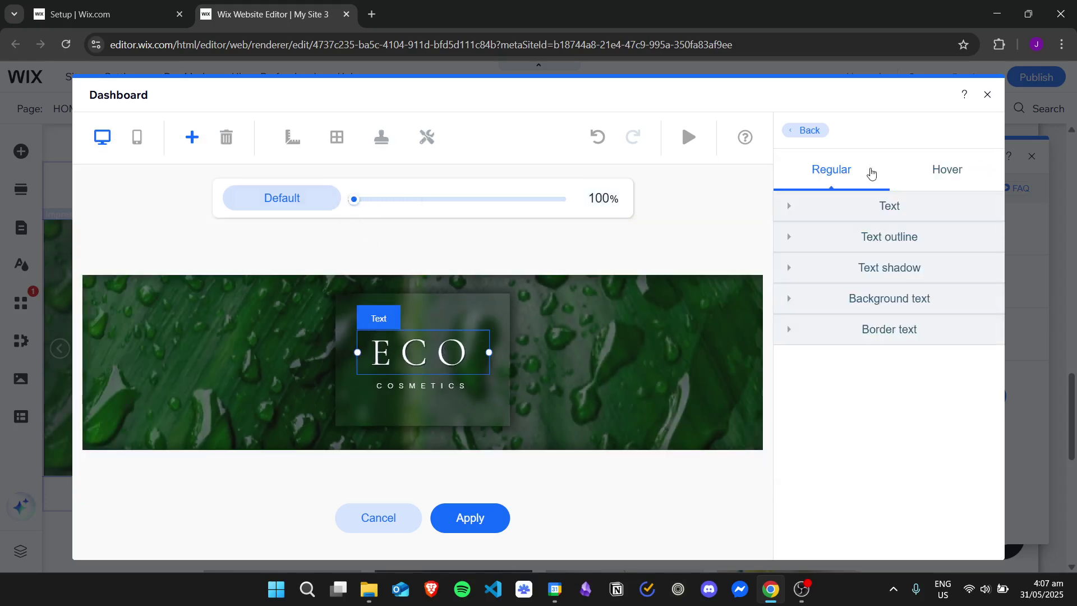
drag(374, 352, 532, 343)
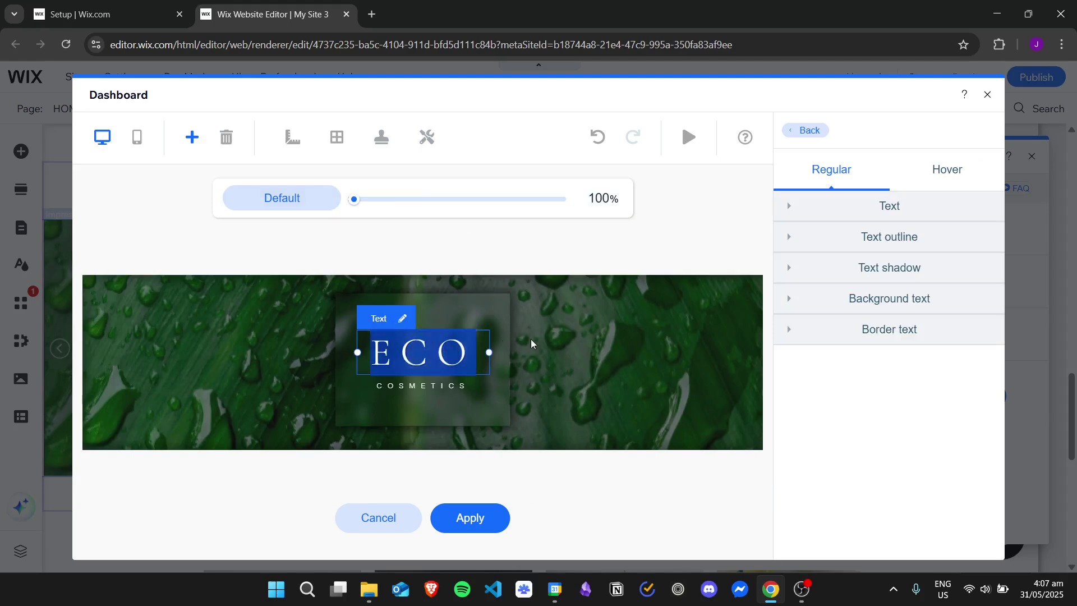
text(SAMPLE)
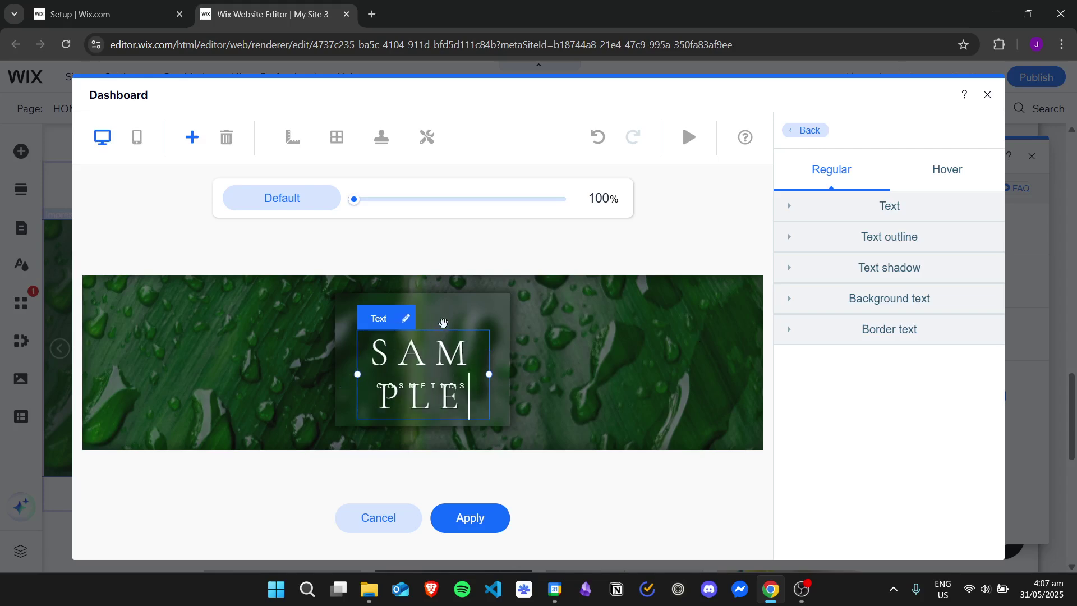
mouse_move(476, 332)
mouse_down()
mouse_move(365, 322)
mouse_move(372, 341)
mouse_move(174, 343)
mouse_up()
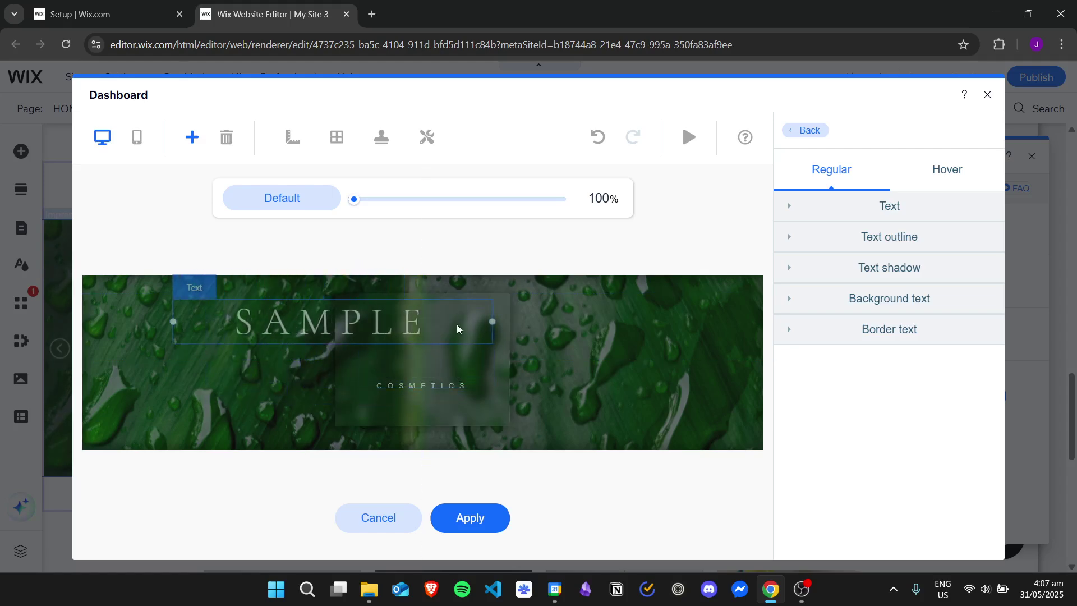
Widen the SAMPLE text box and centre it just above COSMETICS
drag(438, 320, 532, 328)
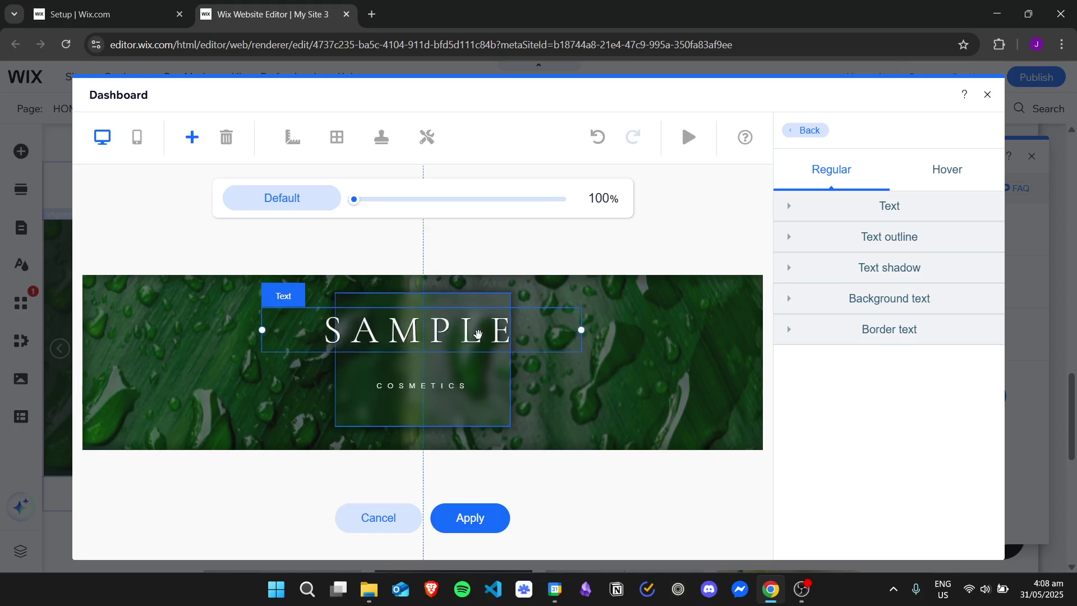
mouse_move(528, 328)
mouse_down()
mouse_move(478, 347)
mouse_move(486, 343)
mouse_up()
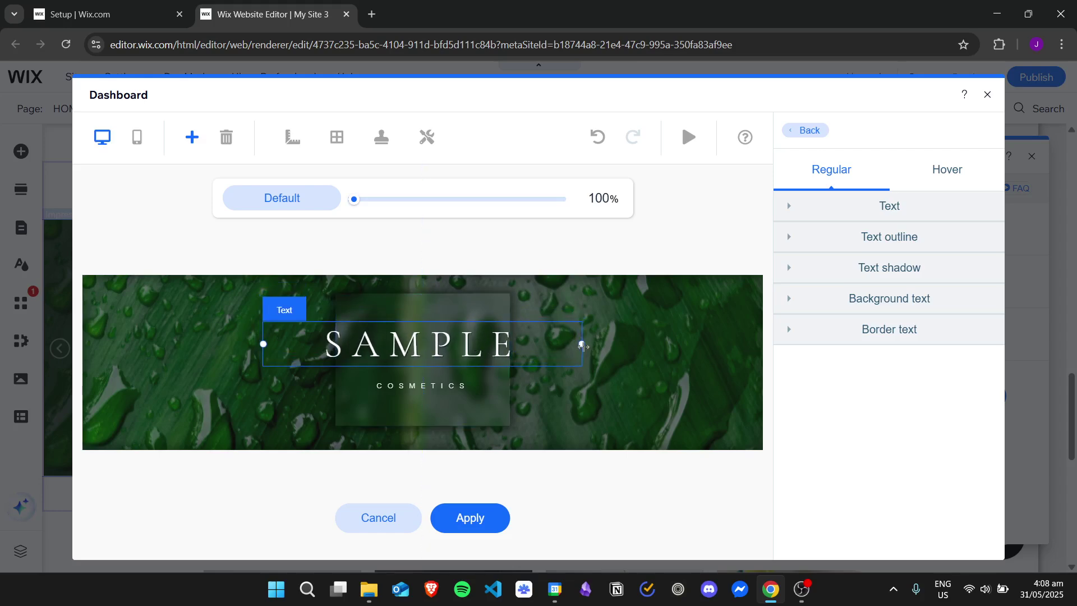
drag(582, 344, 627, 342)
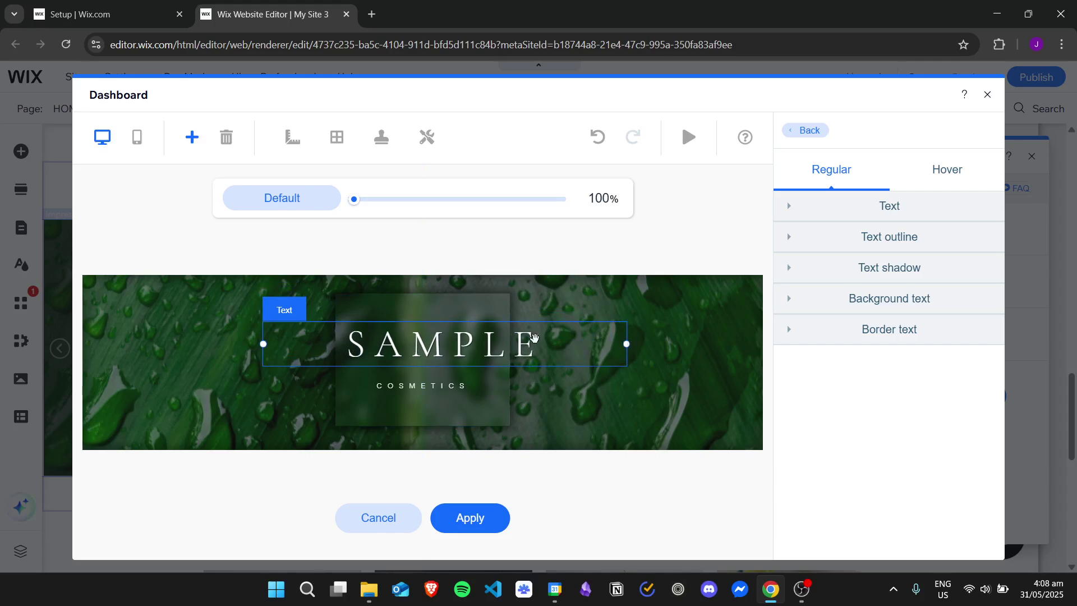
drag(534, 337, 518, 335)
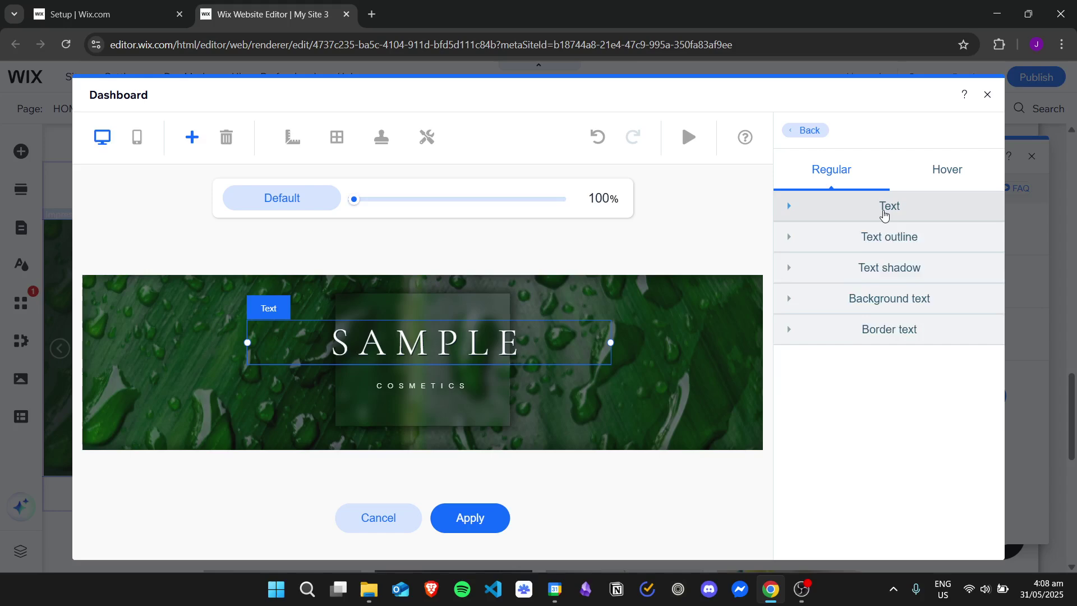
Try black for the SAMPLE heading colour, then return it to white
click(884, 209)
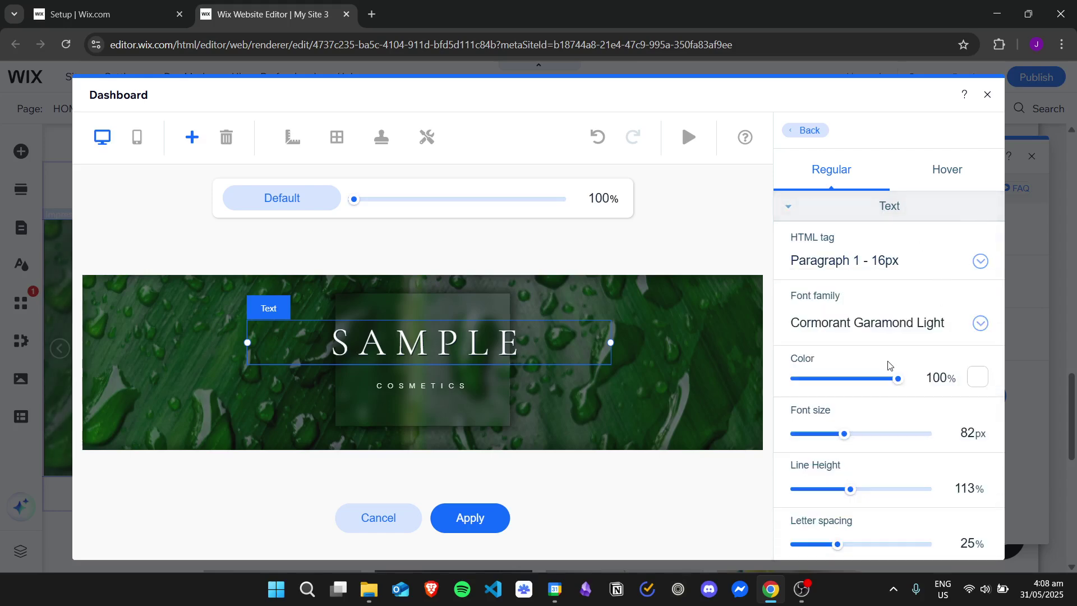
mouse_move(897, 380)
mouse_down()
mouse_move(852, 383)
mouse_move(909, 379)
mouse_up()
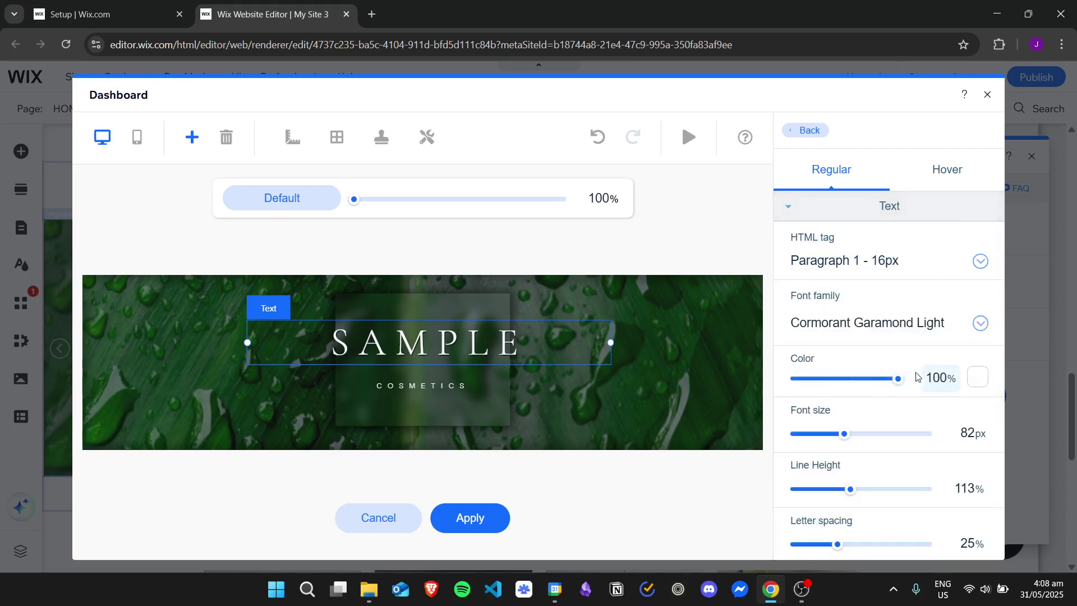
click(978, 378)
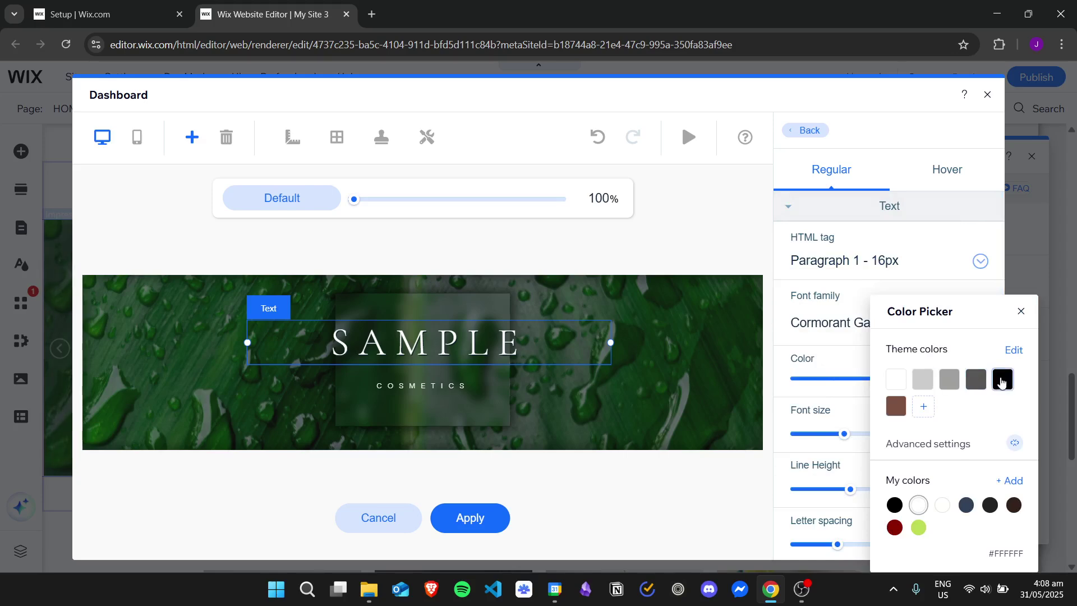
click(1002, 381)
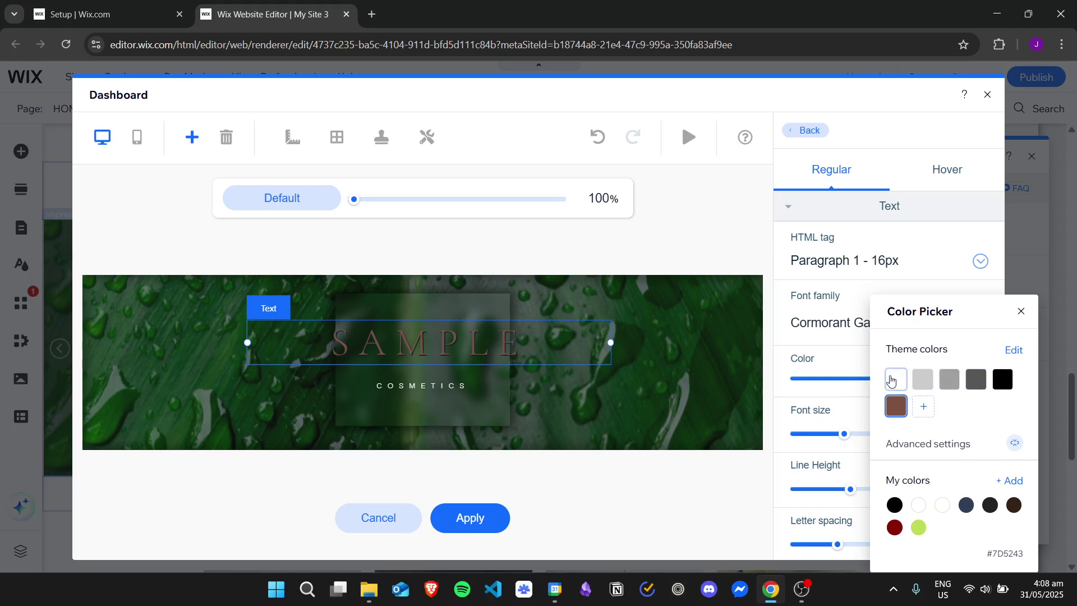
click(894, 380)
click(1023, 313)
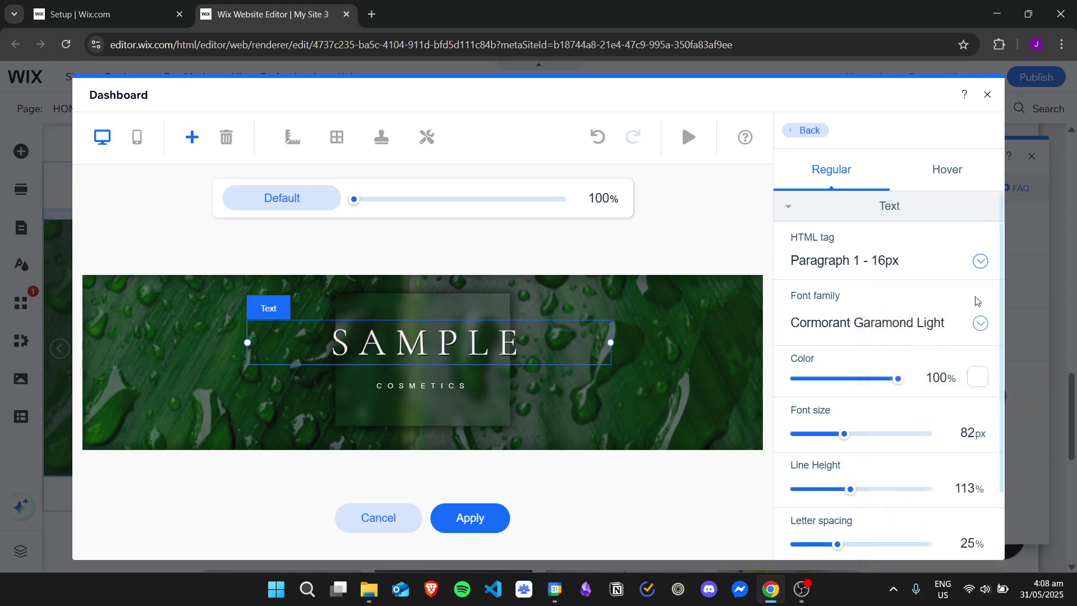
scroll(848, 355, down, 1)
Set SAMPLE to 82px with 94% line height and 74% letter spacing
drag(845, 351, 845, 351)
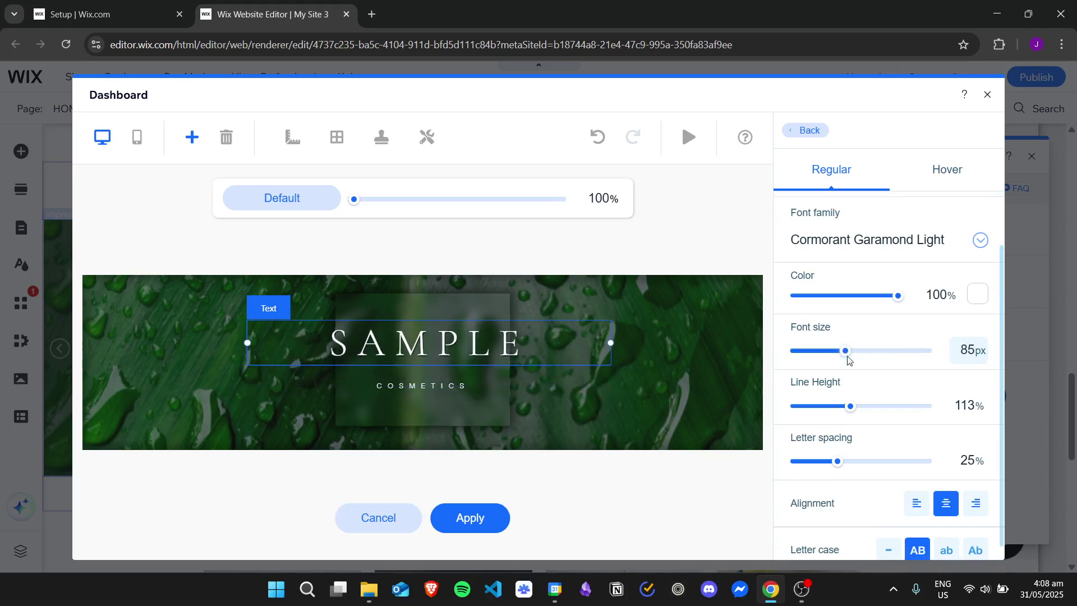
drag(849, 406, 834, 406)
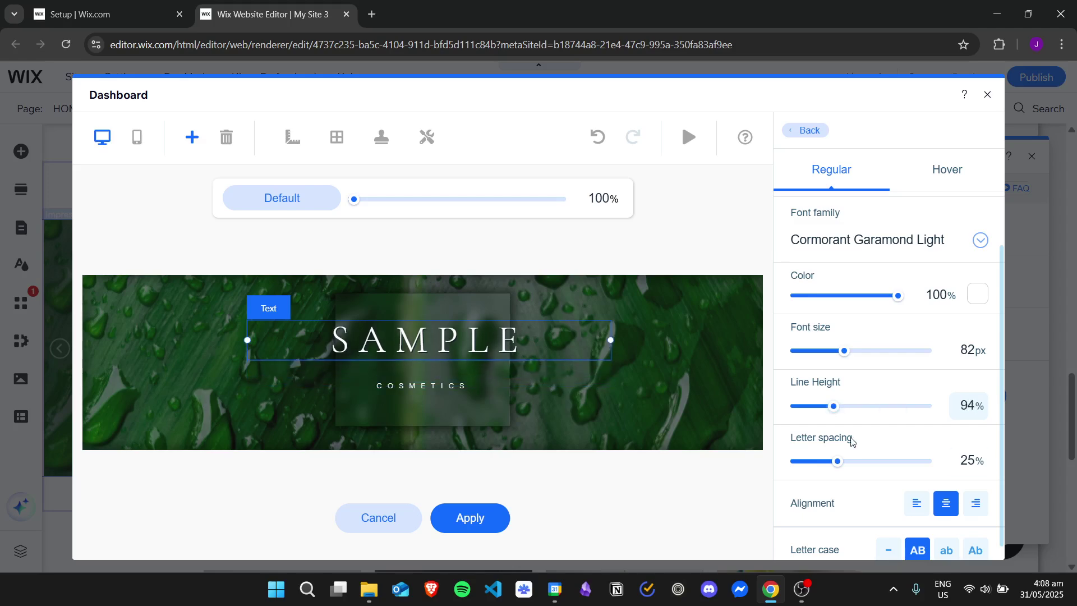
mouse_move(837, 461)
mouse_down()
mouse_move(916, 460)
mouse_move(894, 460)
mouse_up()
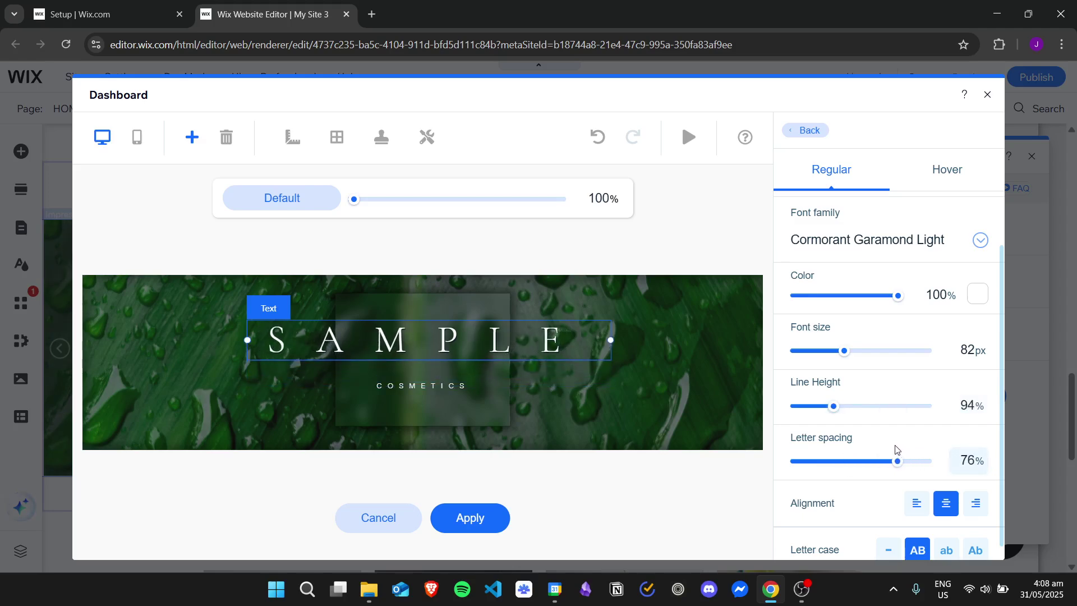
drag(576, 331, 589, 327)
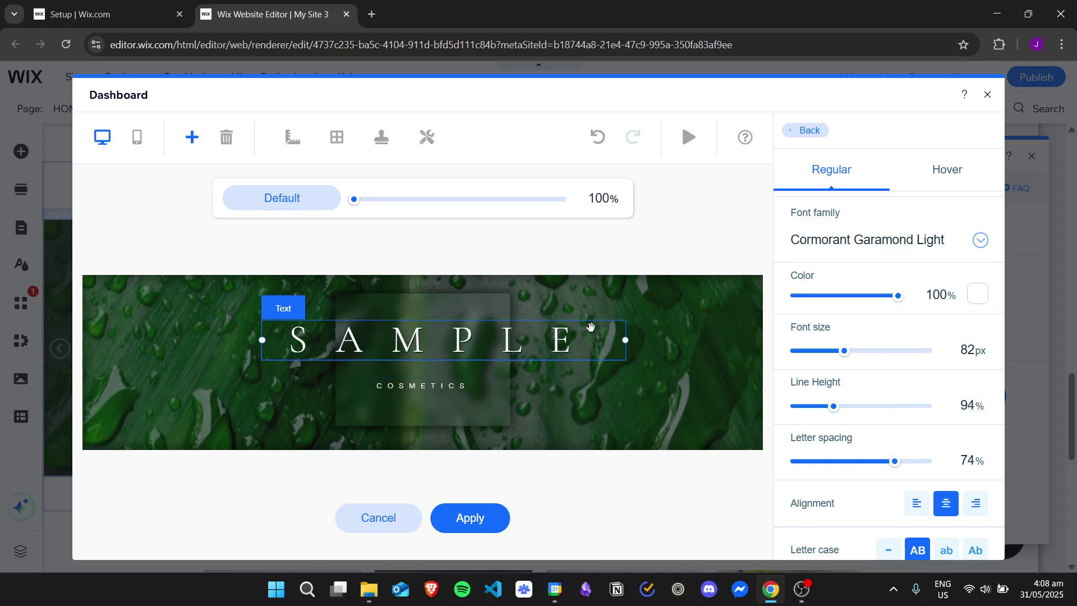
drag(1001, 269, 1001, 480)
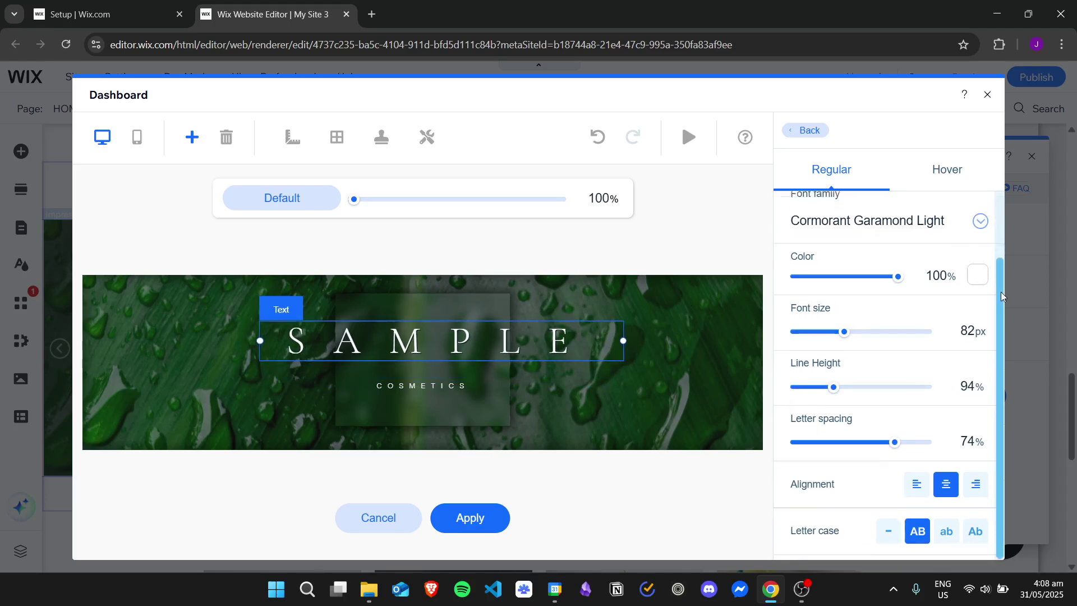
scroll(1001, 420, up, 5)
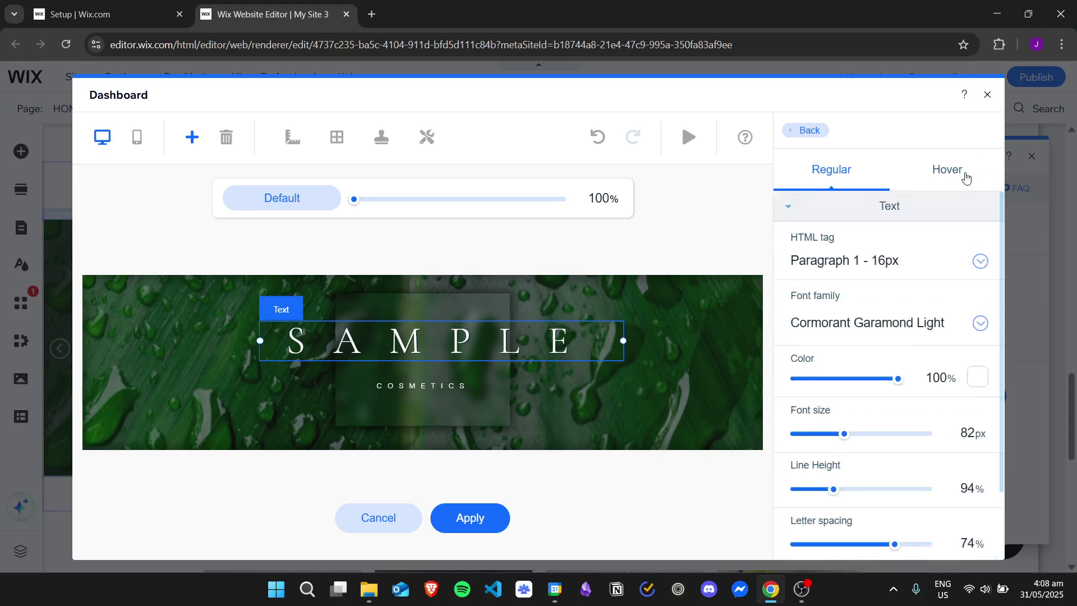
Nudge the SAMPLE heading left and apply the slide edits
click(966, 175)
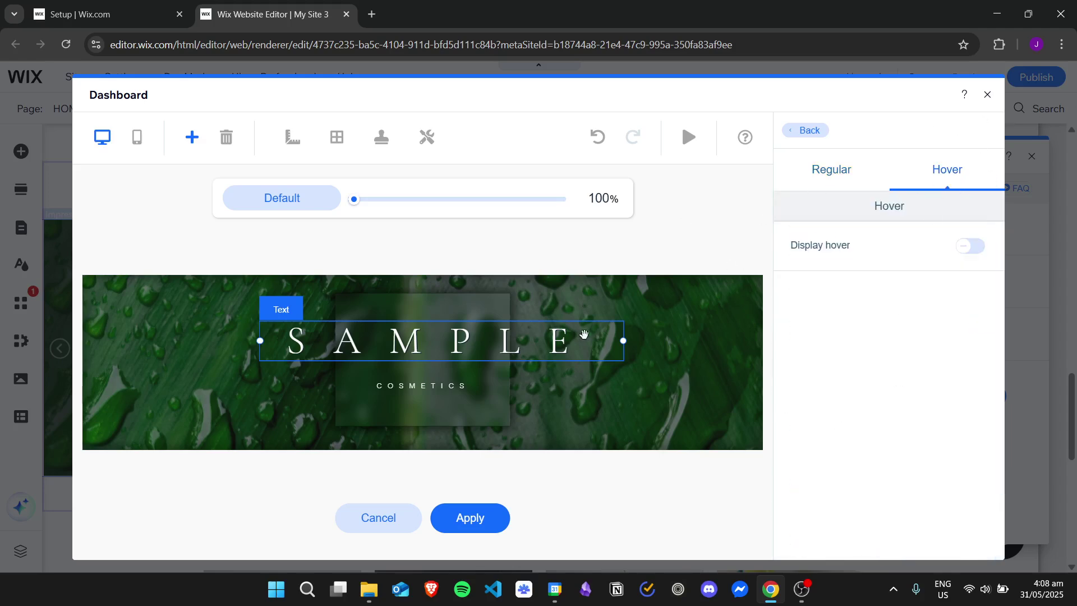
drag(583, 335, 564, 339)
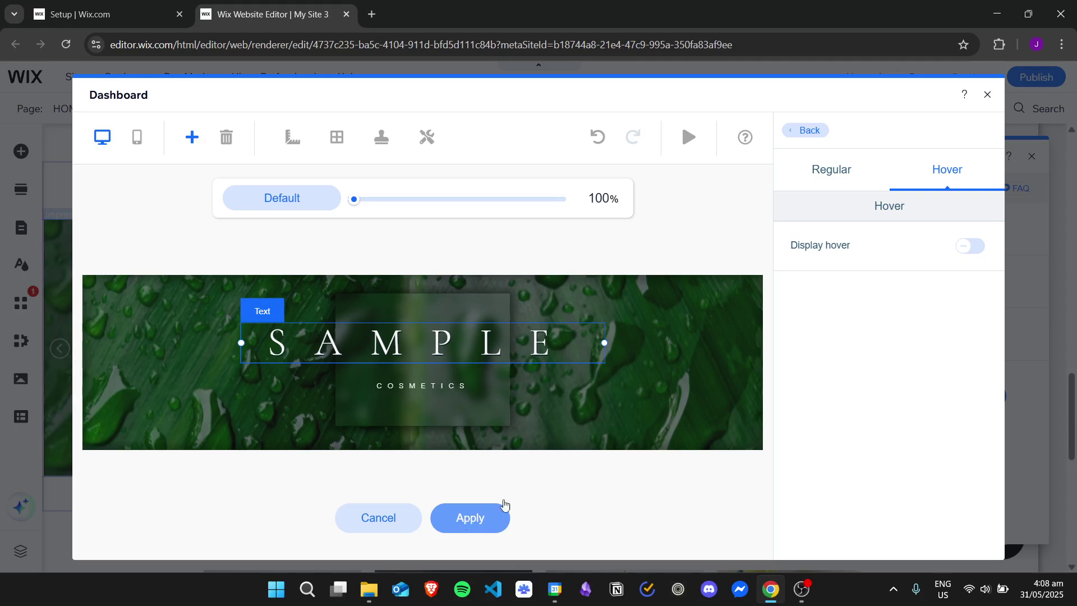
click(469, 518)
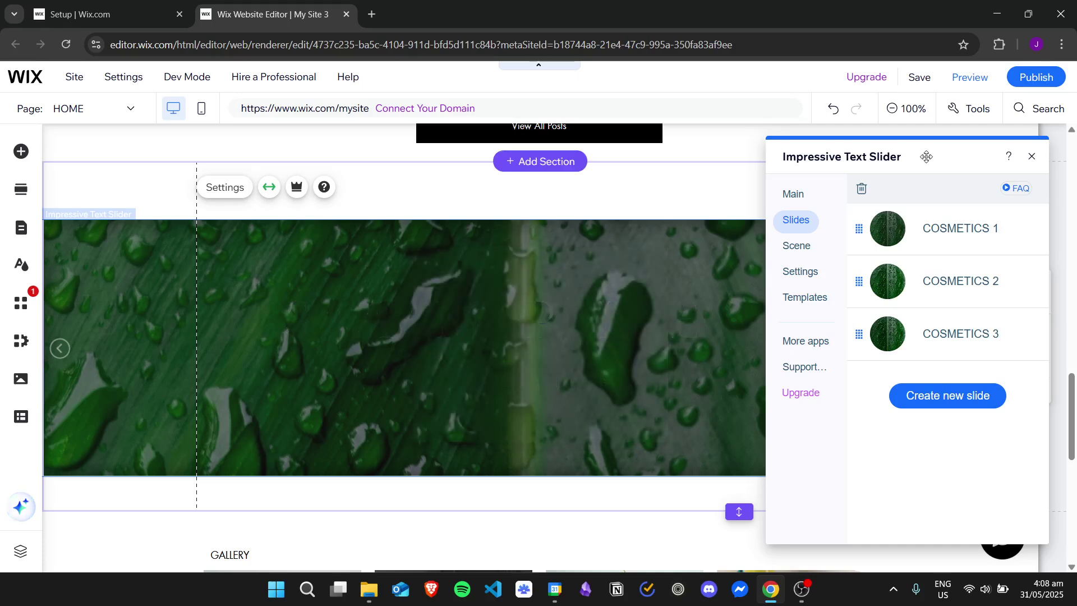
Review the slider's Scene, Settings, Templates, Slides and Main tabs, then close the panel
drag(938, 150, 949, 143)
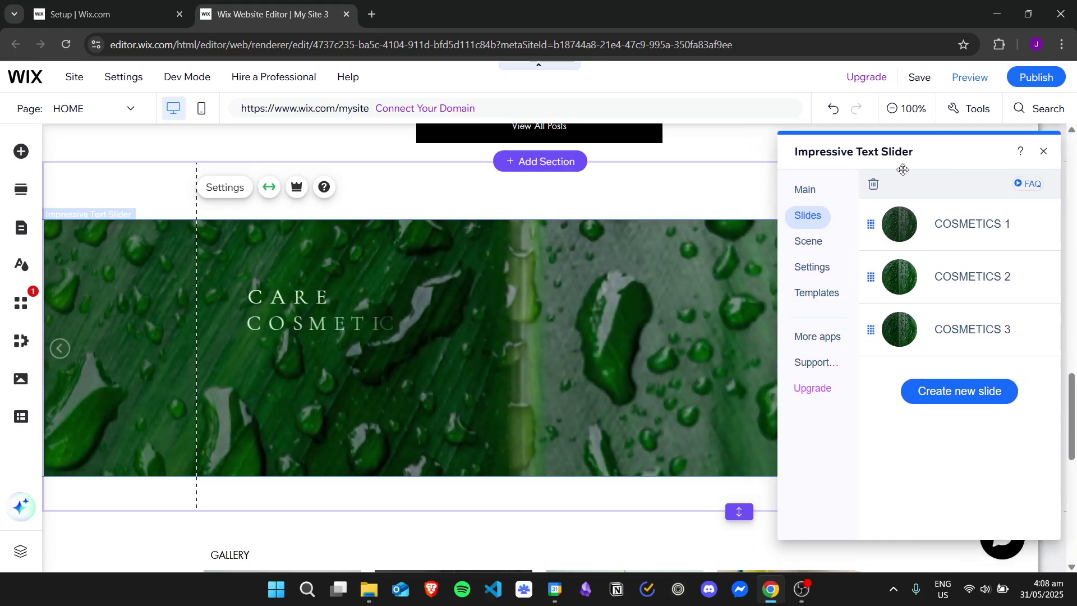
click(806, 241)
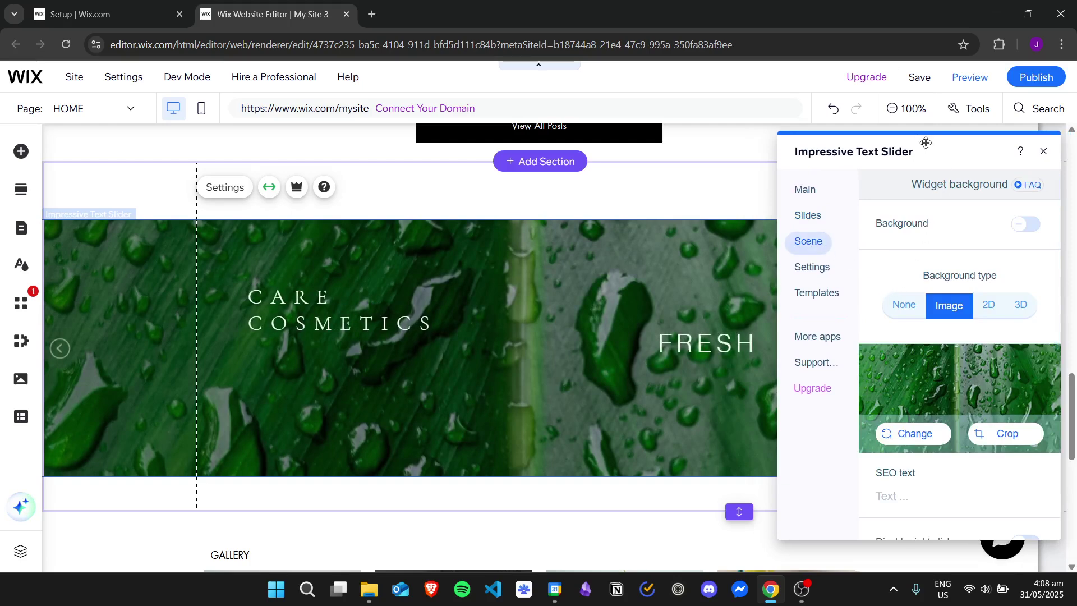
drag(930, 145, 873, 148)
click(756, 269)
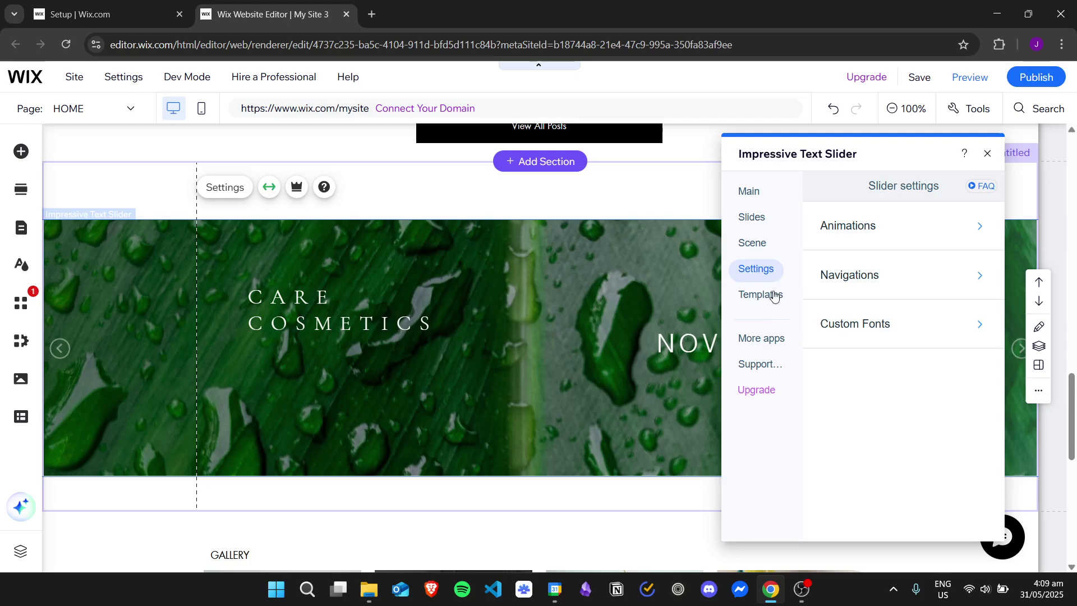
click(760, 293)
click(756, 269)
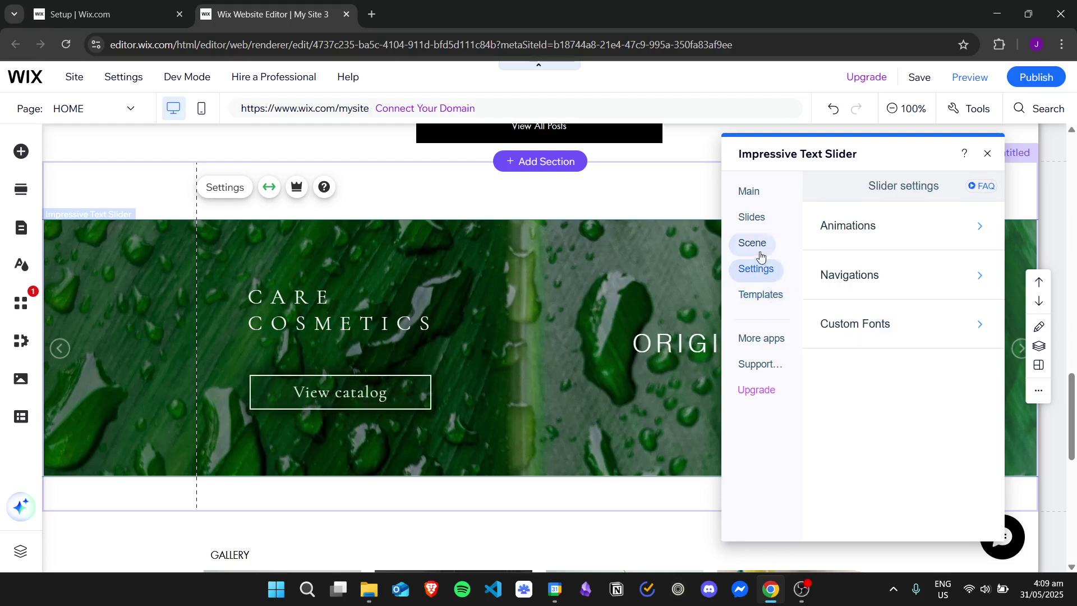
click(753, 242)
click(752, 217)
click(749, 192)
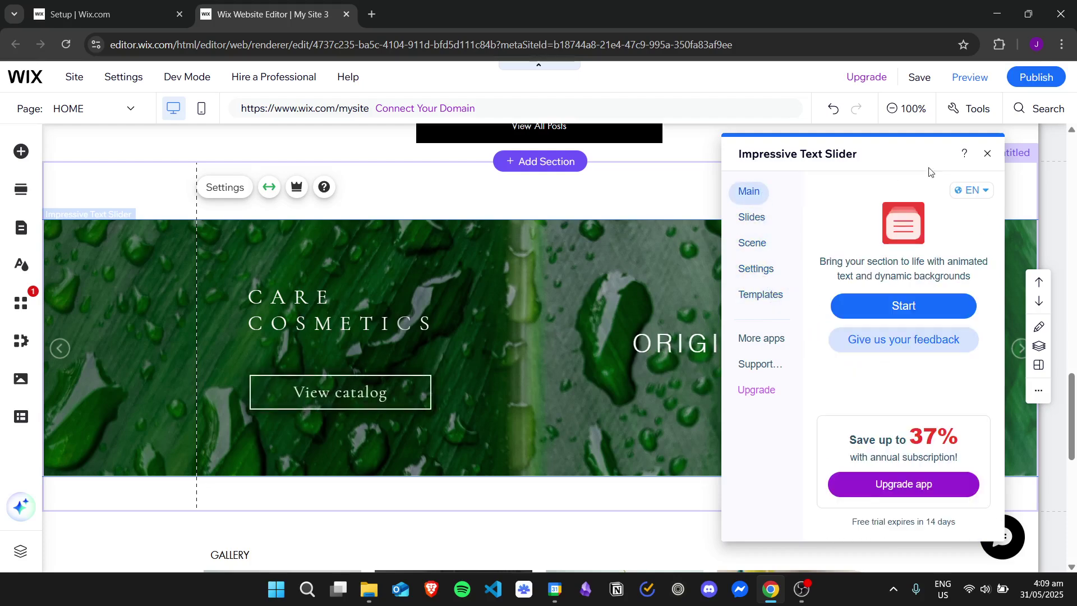
click(987, 155)
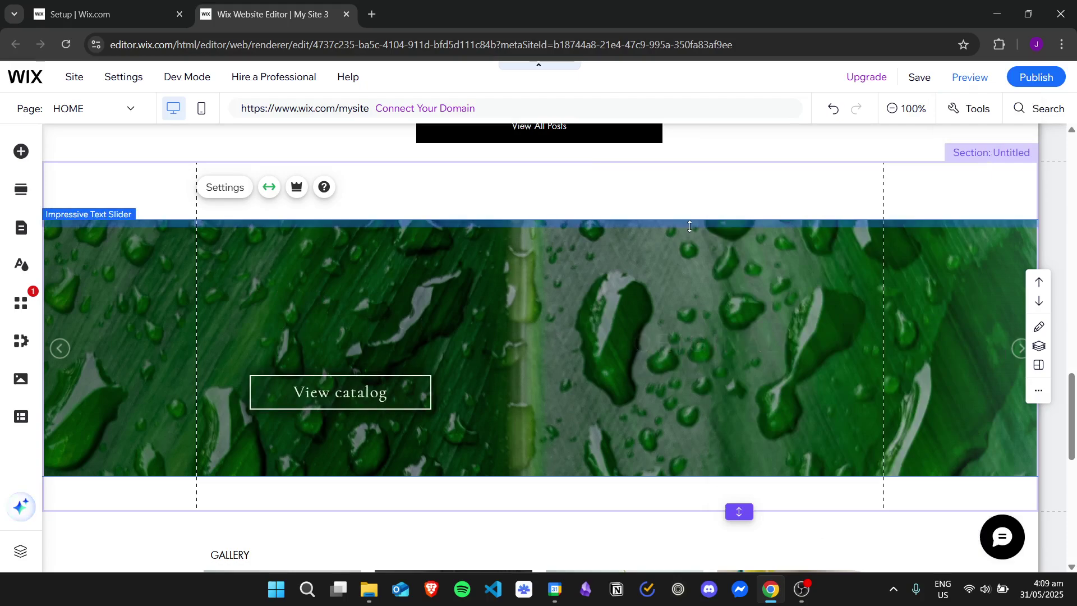
Preview the site live to see the SAMPLE COSMETICS text slider below the blog posts
click(970, 76)
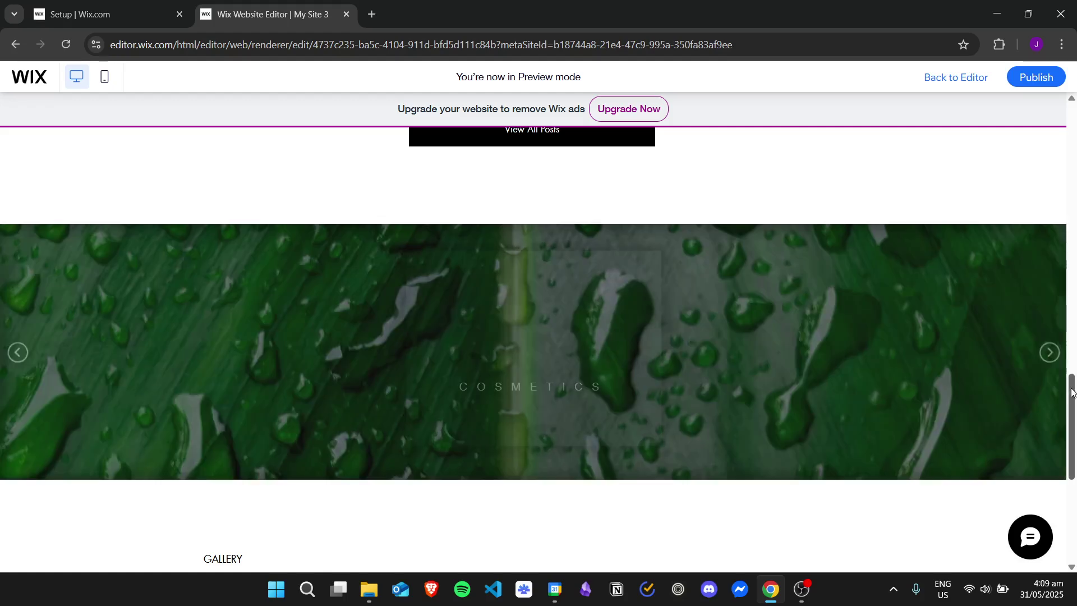
mouse_move(1071, 388)
mouse_down()
mouse_move(1071, 375)
mouse_move(1074, 489)
mouse_move(1073, 388)
mouse_up()
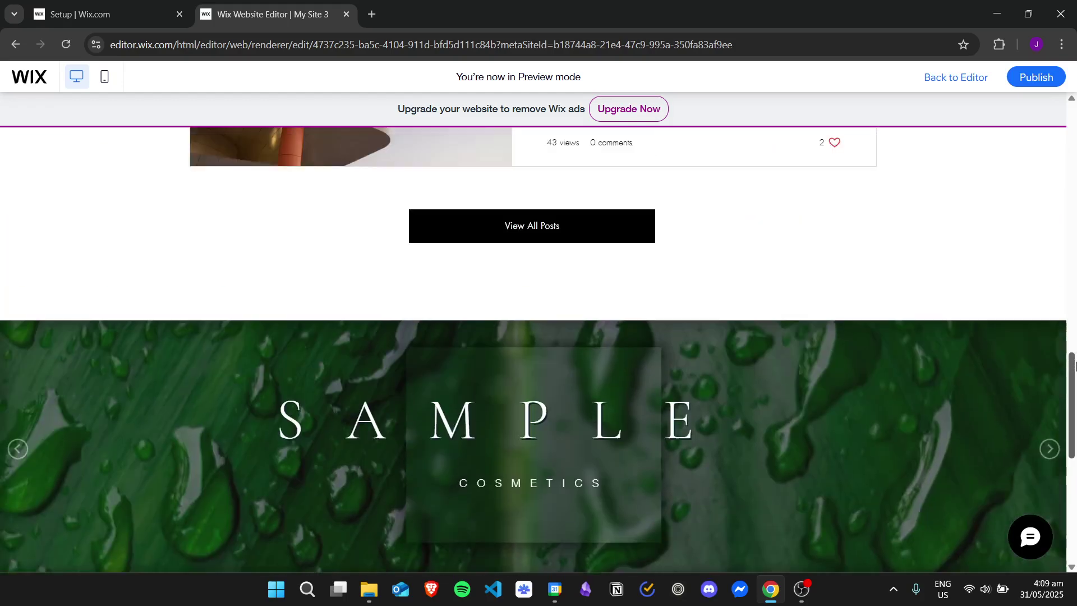